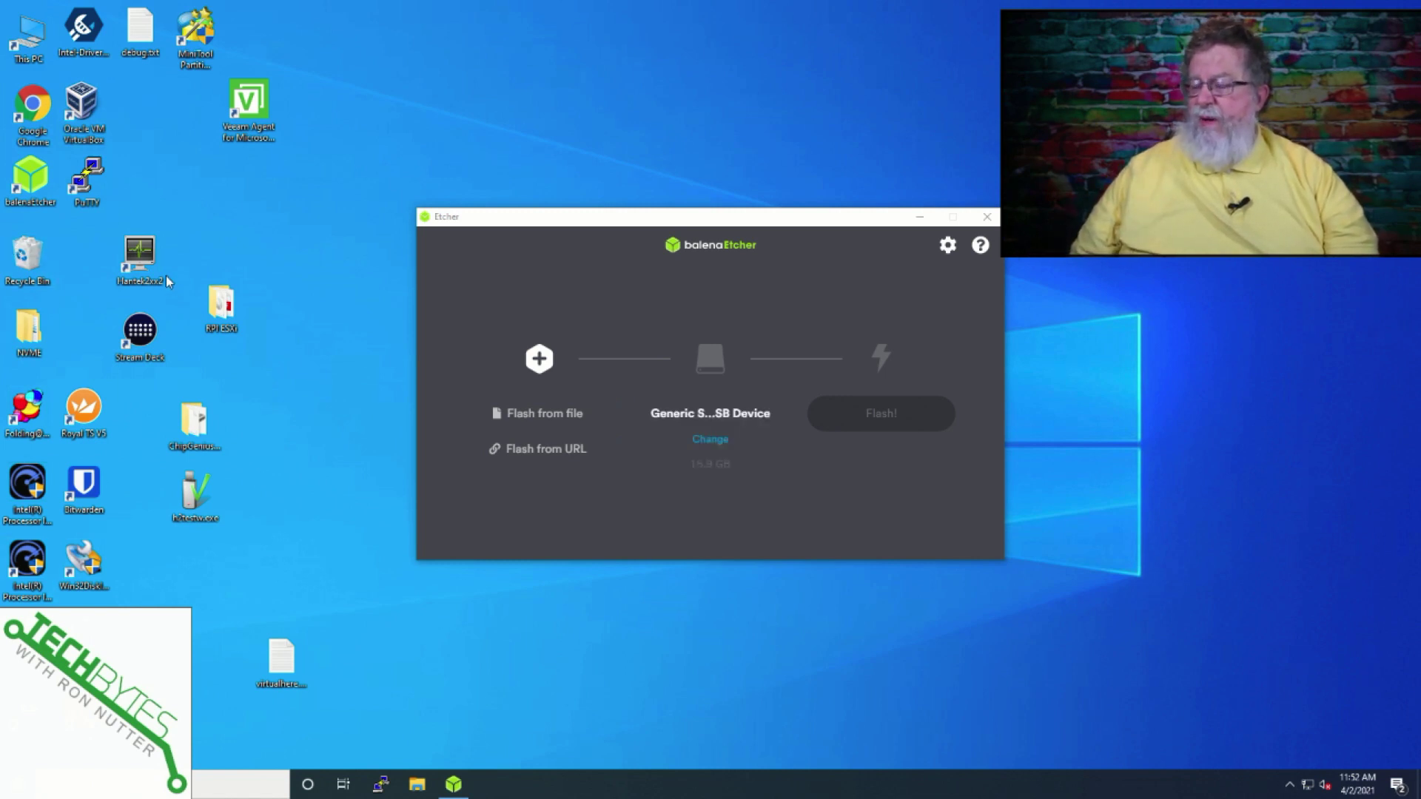
# Flash the 2021-01-11-raspios-buster-armhf-lite.zip image from Downloads onto the USB device.
pyautogui.click(509, 417)
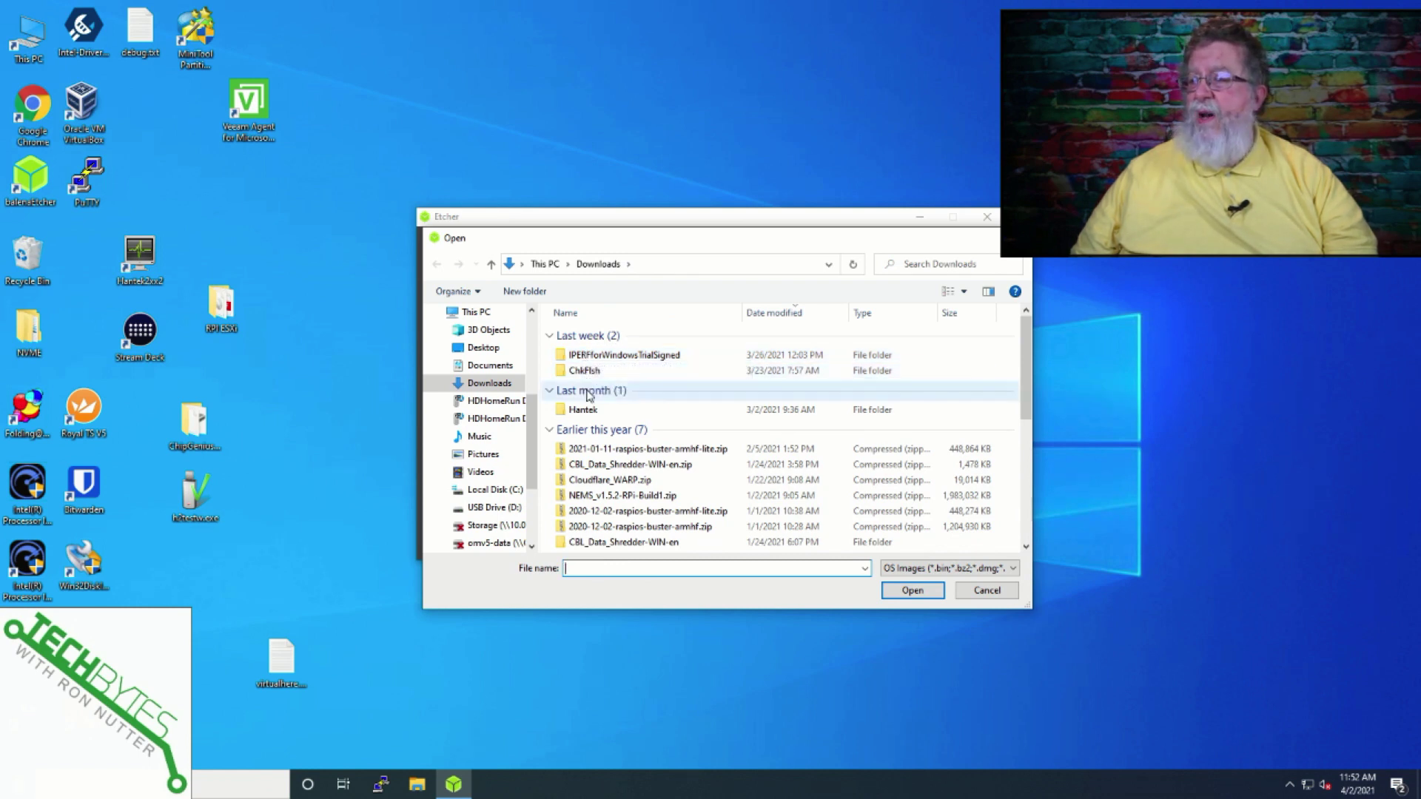
pyautogui.doubleClick(592, 448)
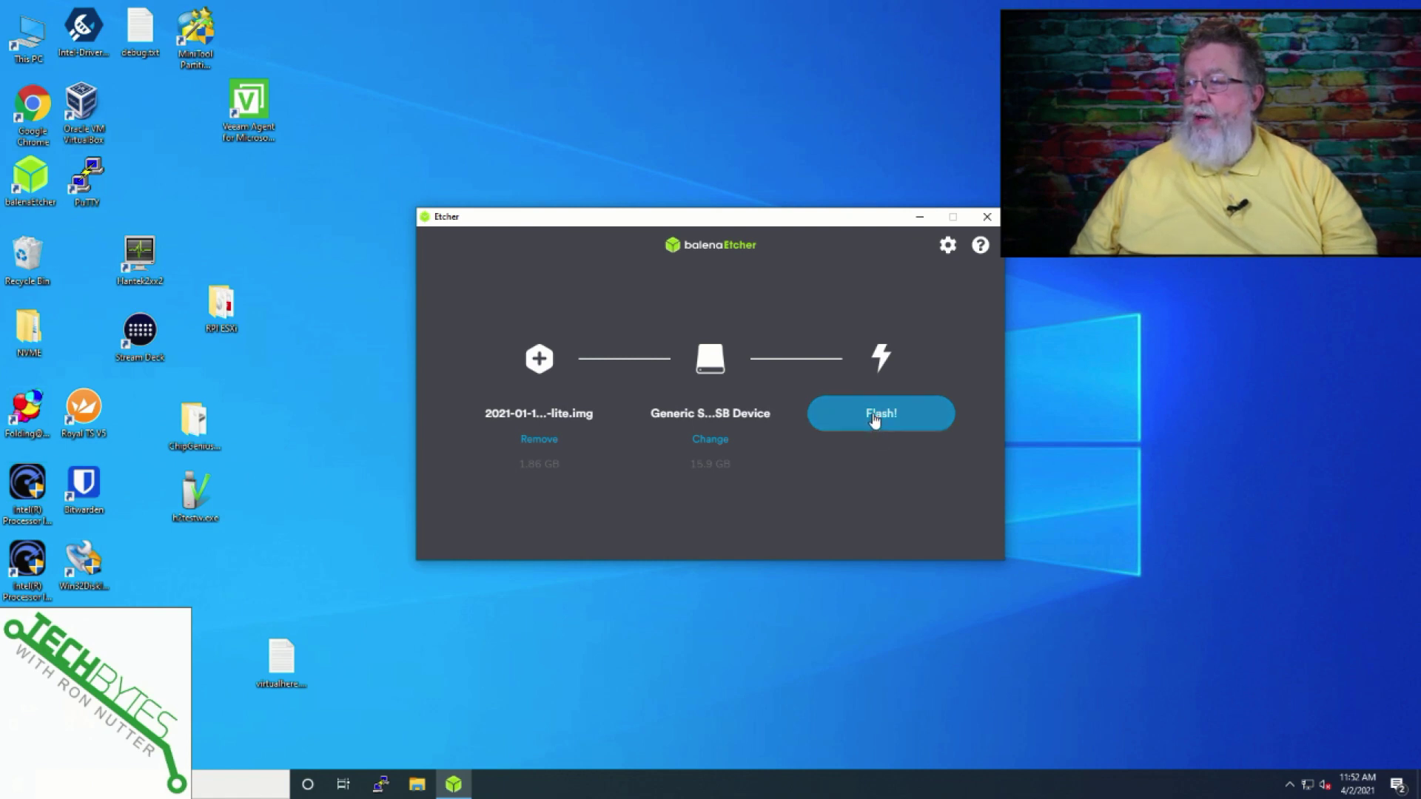
pyautogui.click(874, 419)
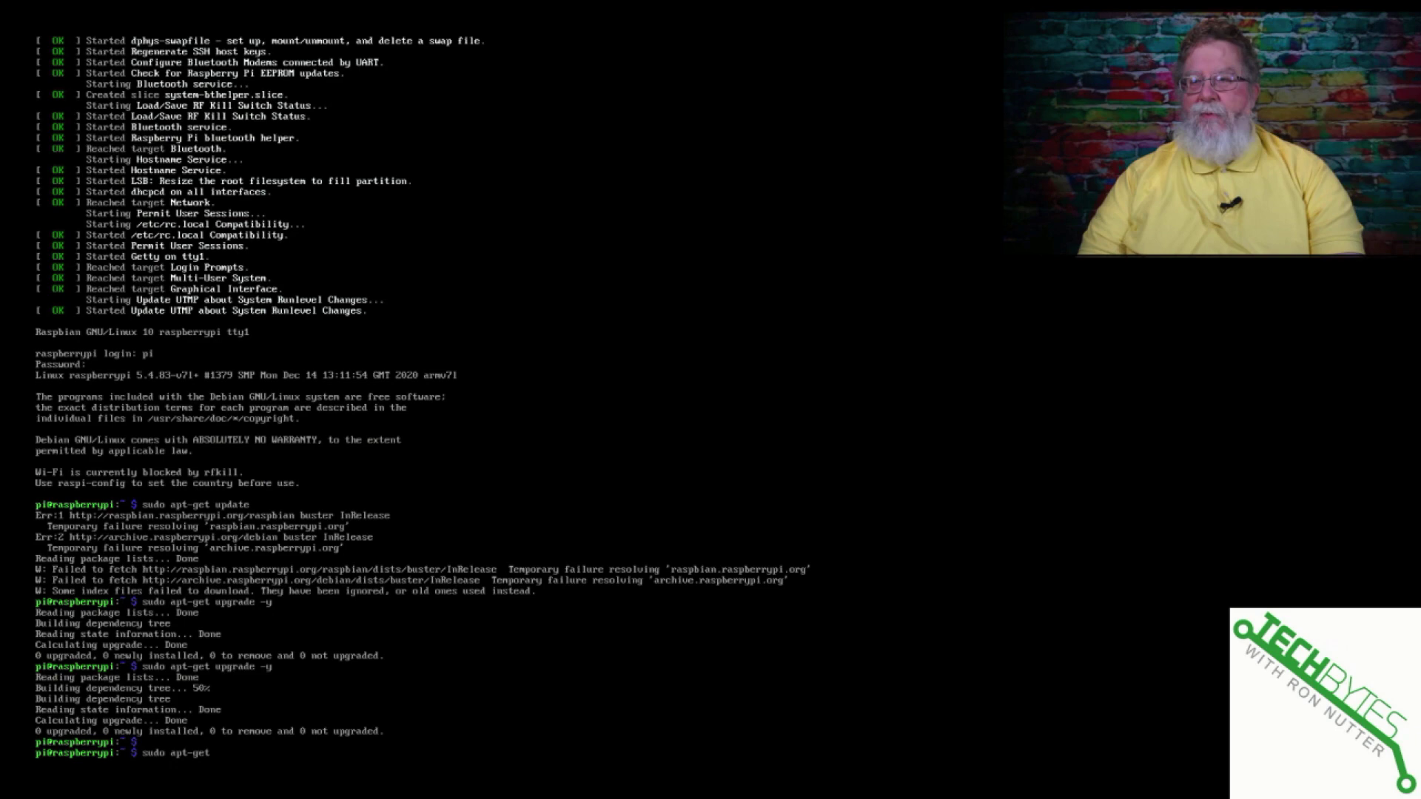
# Run sudo apt-get update and sudo apt-get upgrade -y, then enter sudo raspi-config.
pyautogui.write('update')
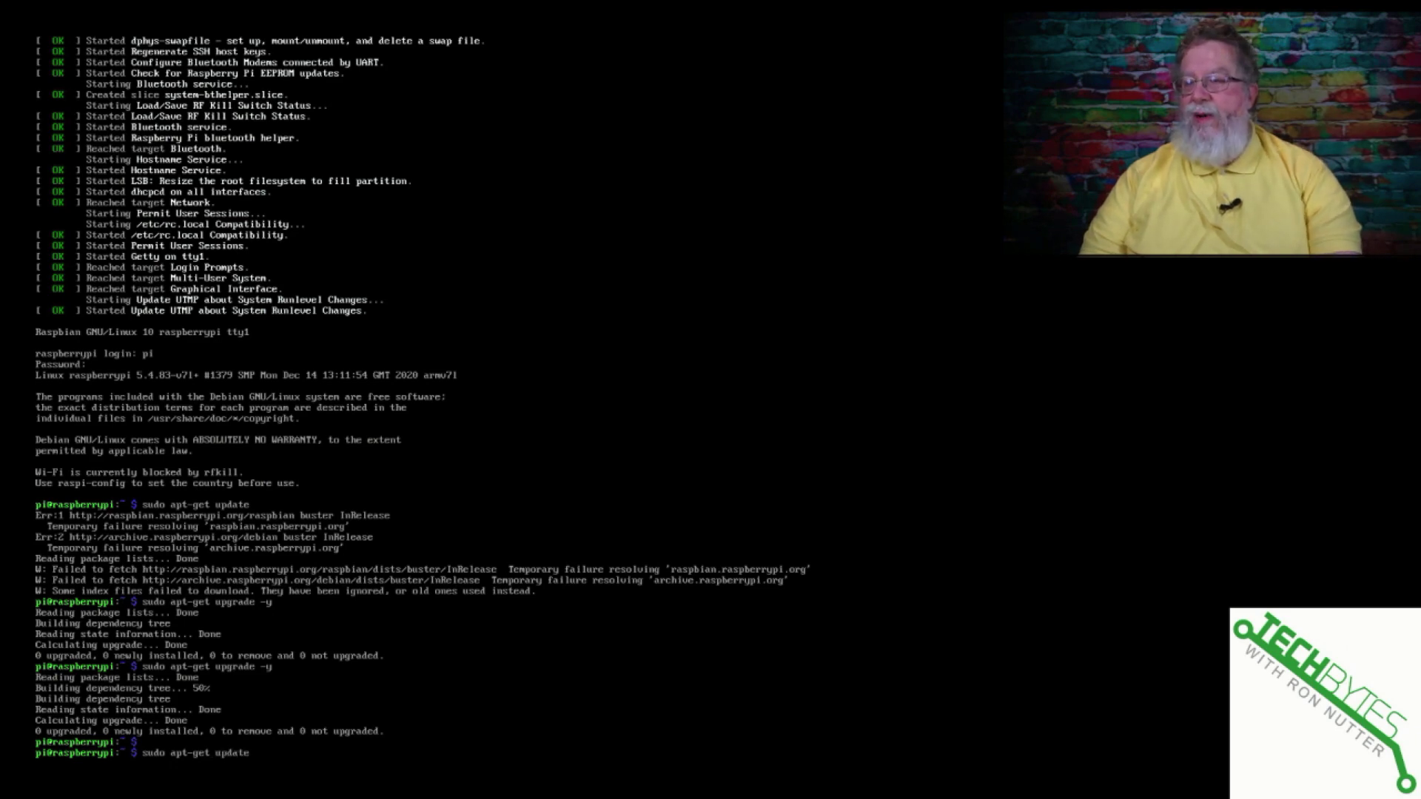
pyautogui.press('Return')
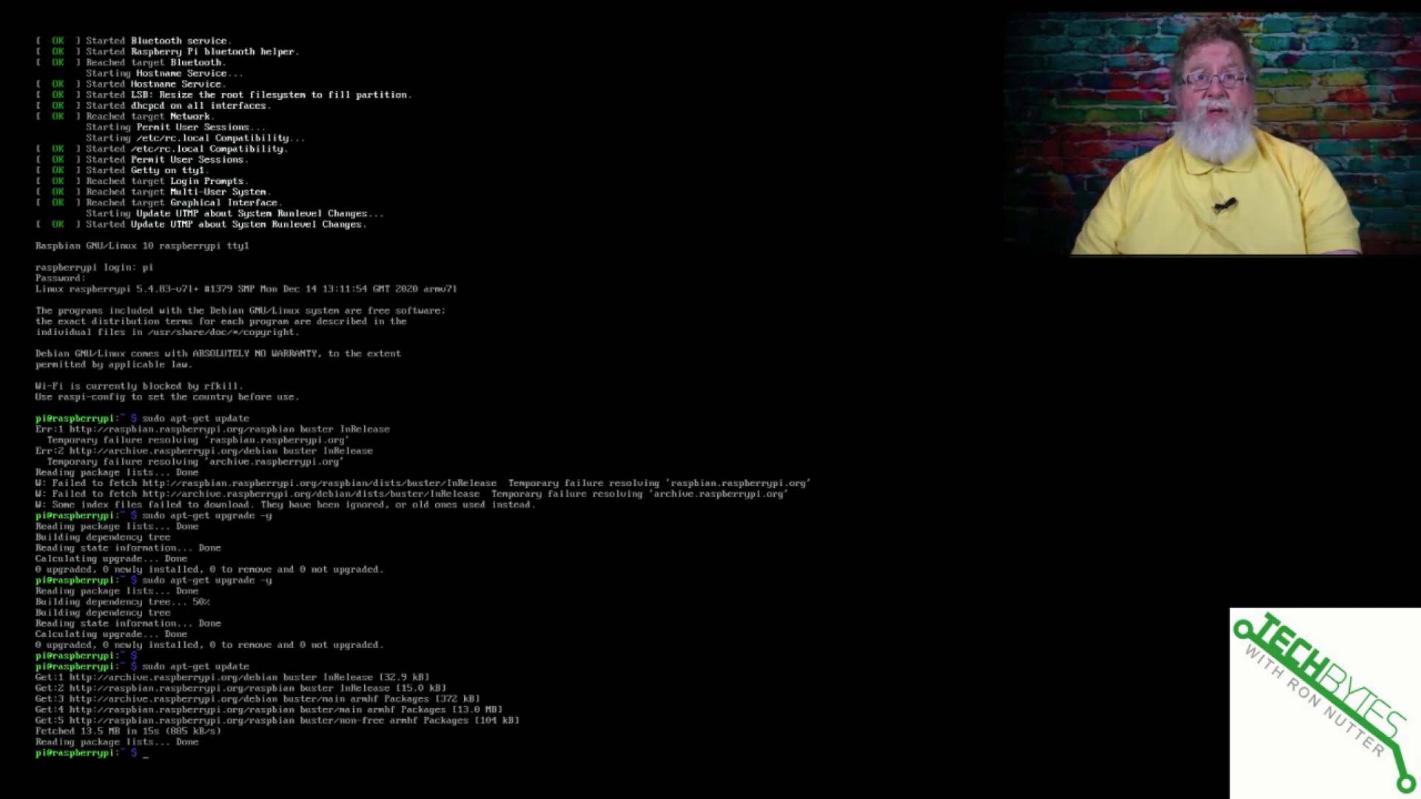
pyautogui.press('Up')
pyautogui.press('Up')
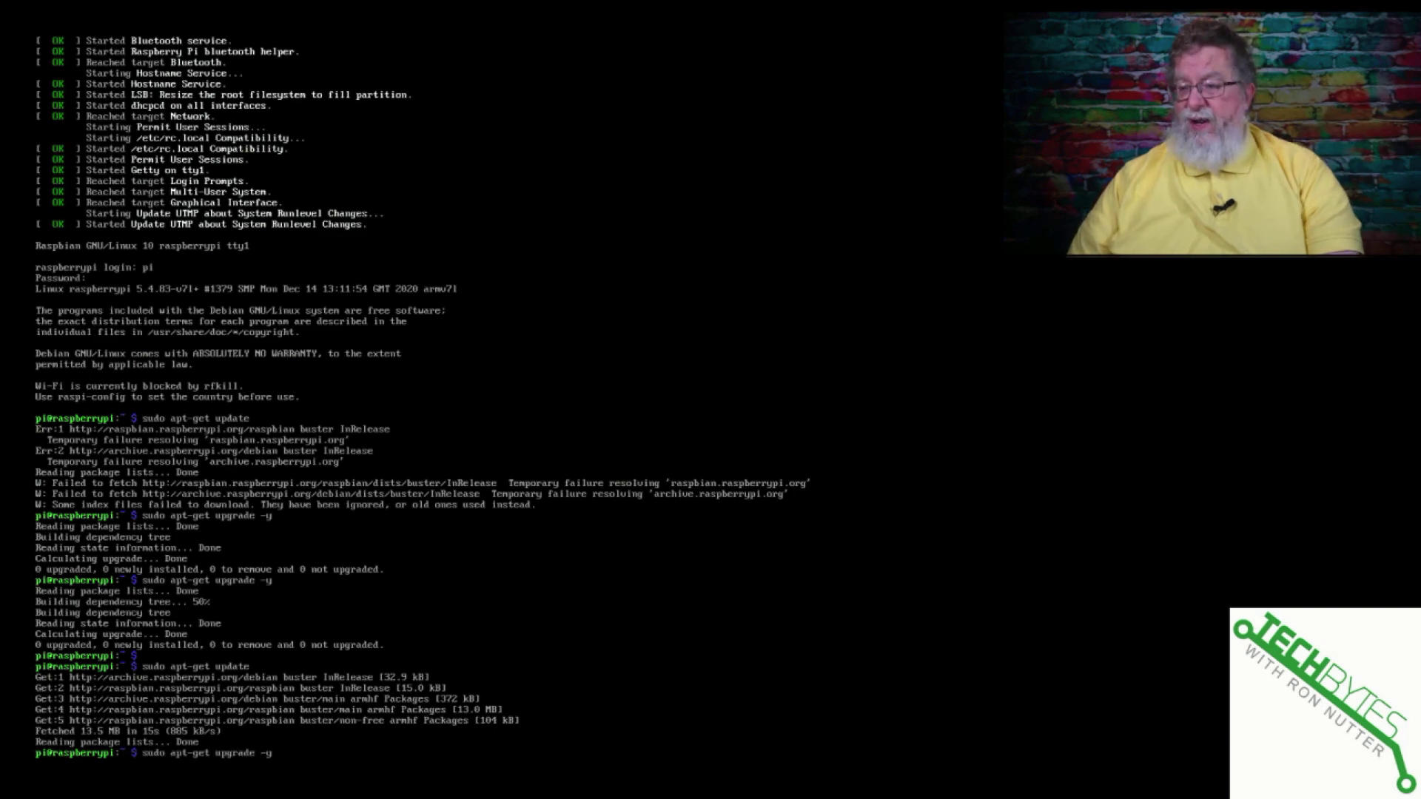
pyautogui.press('Return')
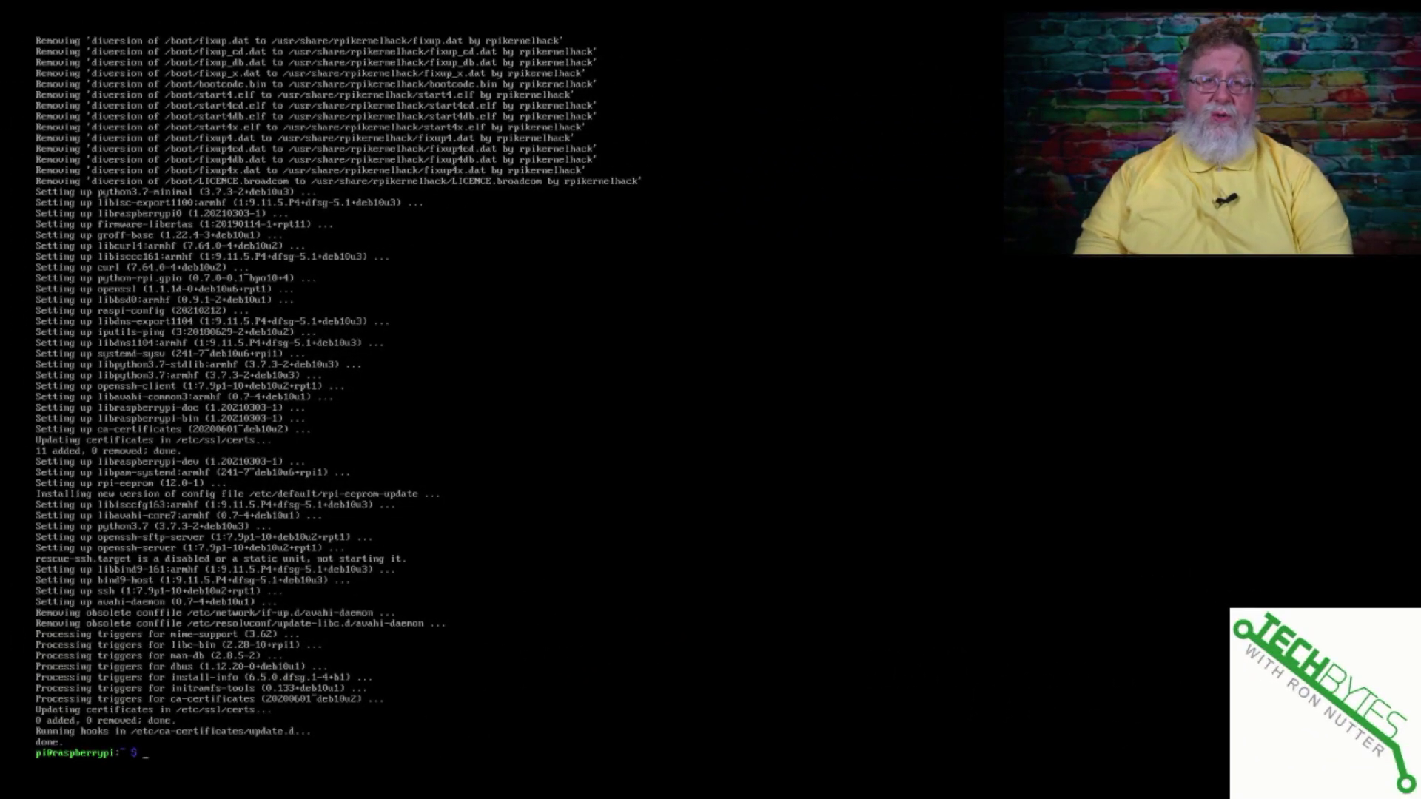
pyautogui.write('sudo r')
pyautogui.write('aspi')
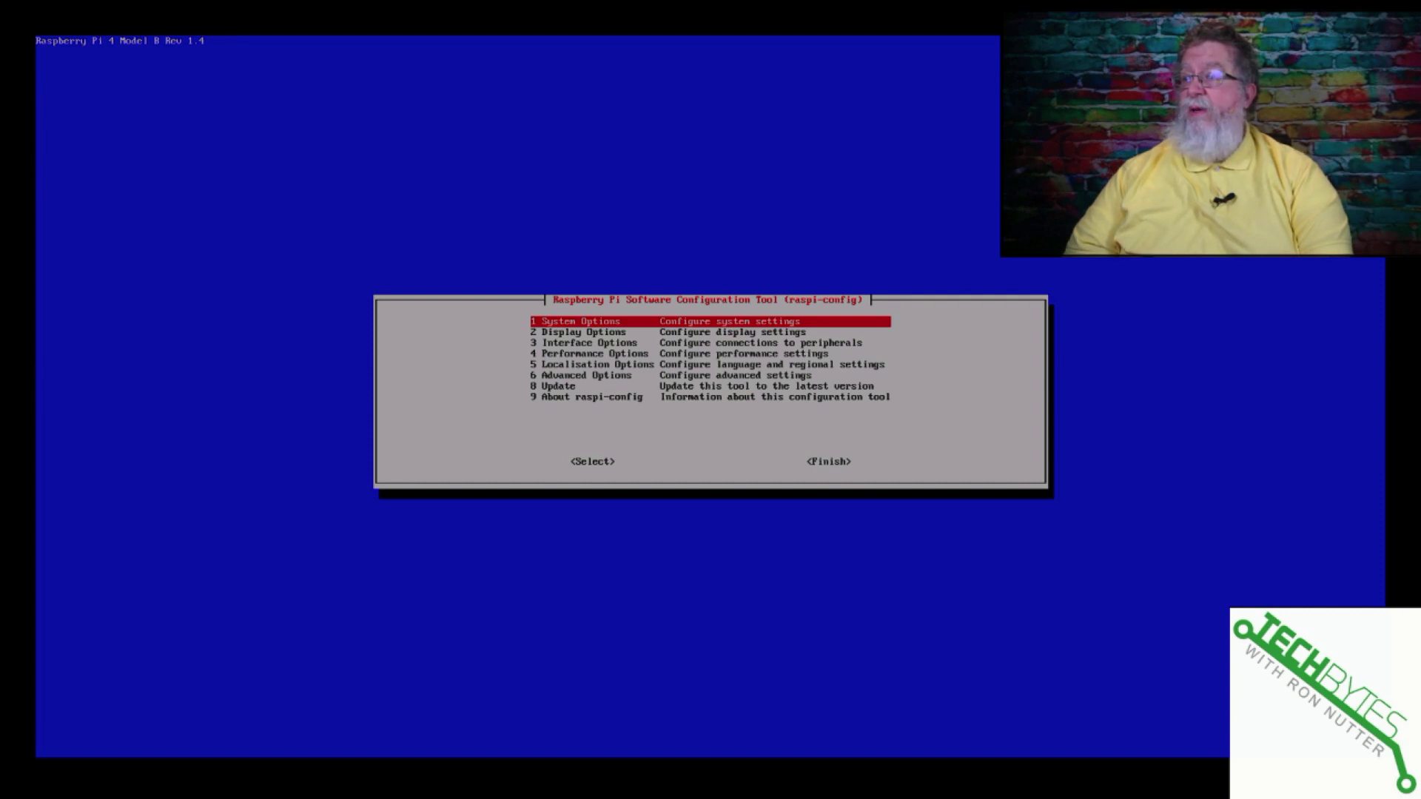
# Change the Pi's hostname from raspberrypi to GPS.
pyautogui.press('Return')
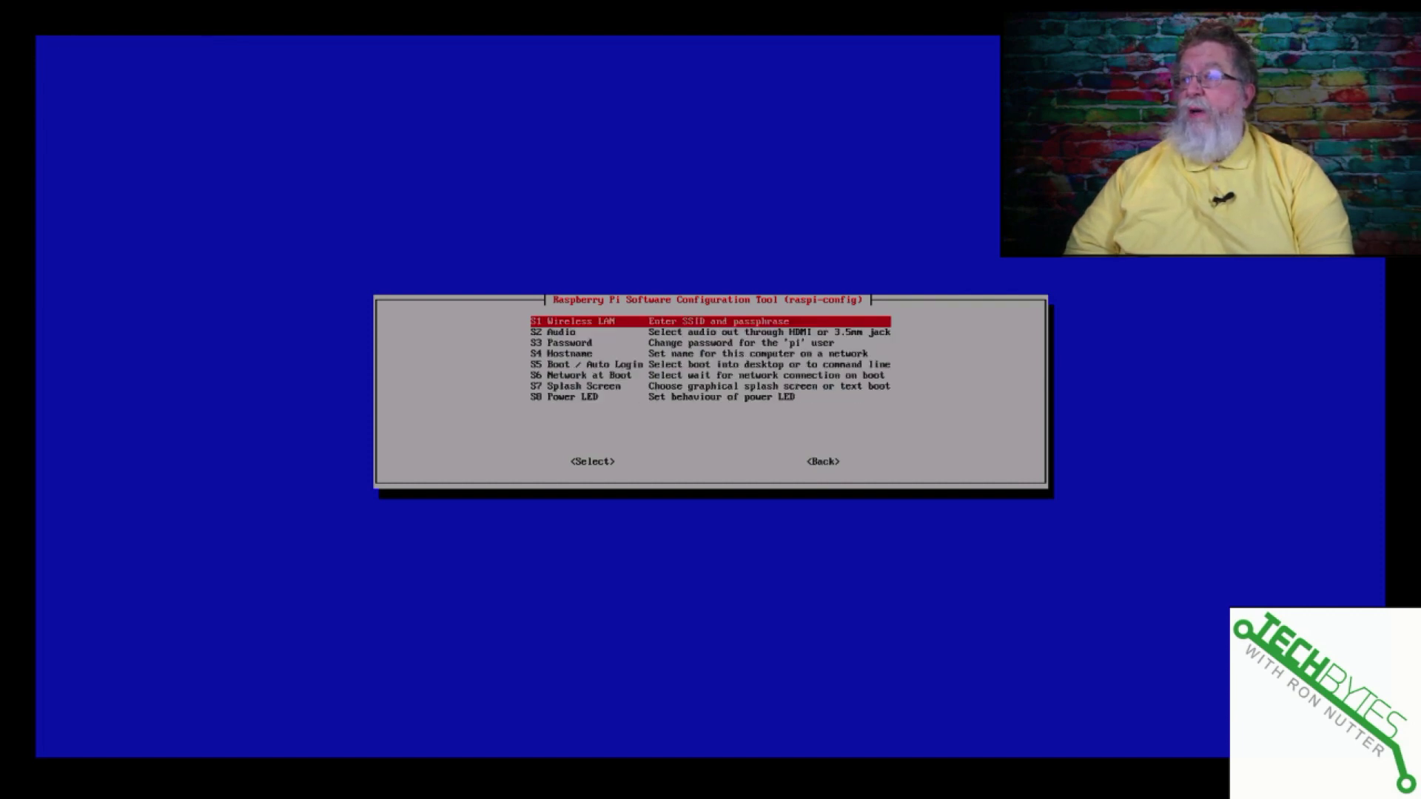
pyautogui.press('Down')
pyautogui.press('Down')
pyautogui.press('Down')
pyautogui.press('Return')
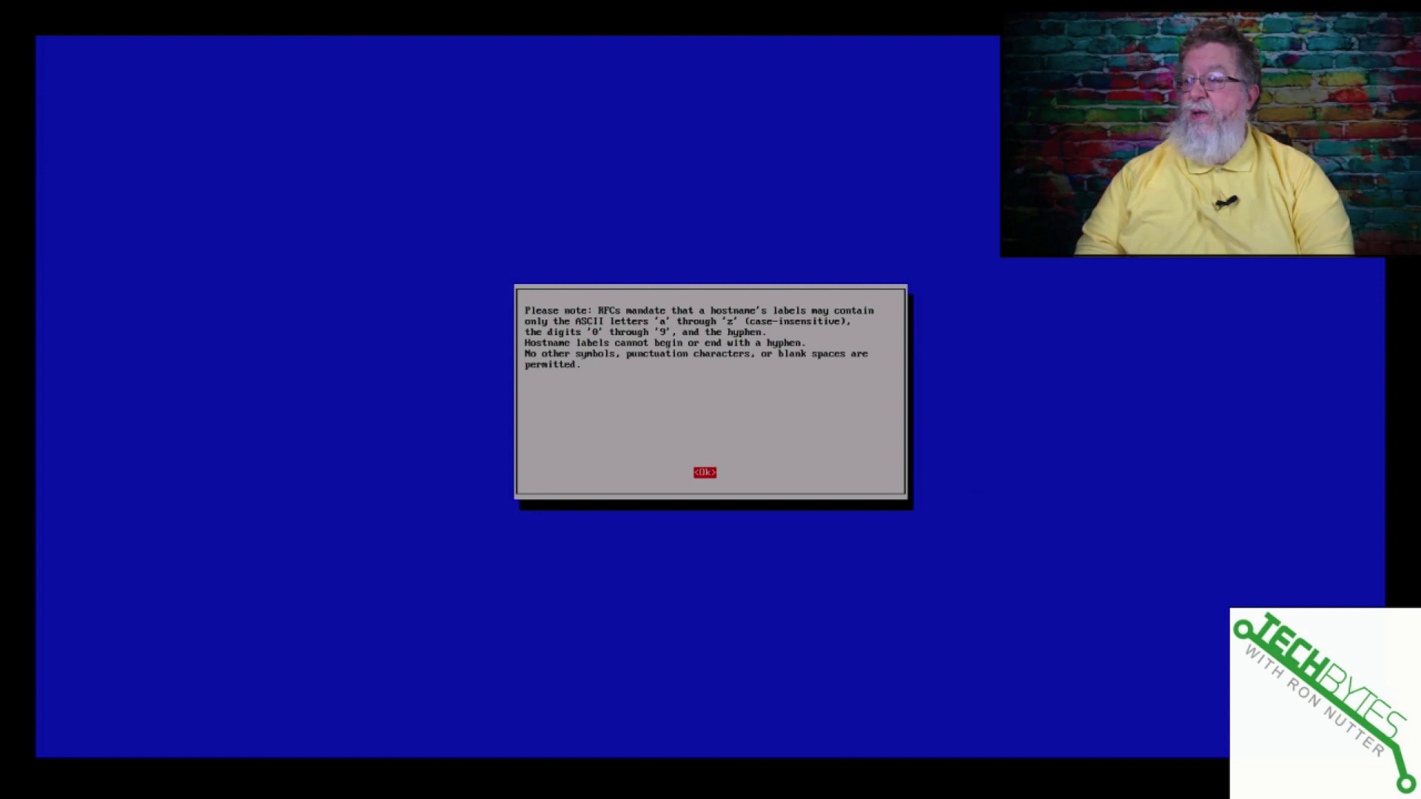
pyautogui.press('Return')
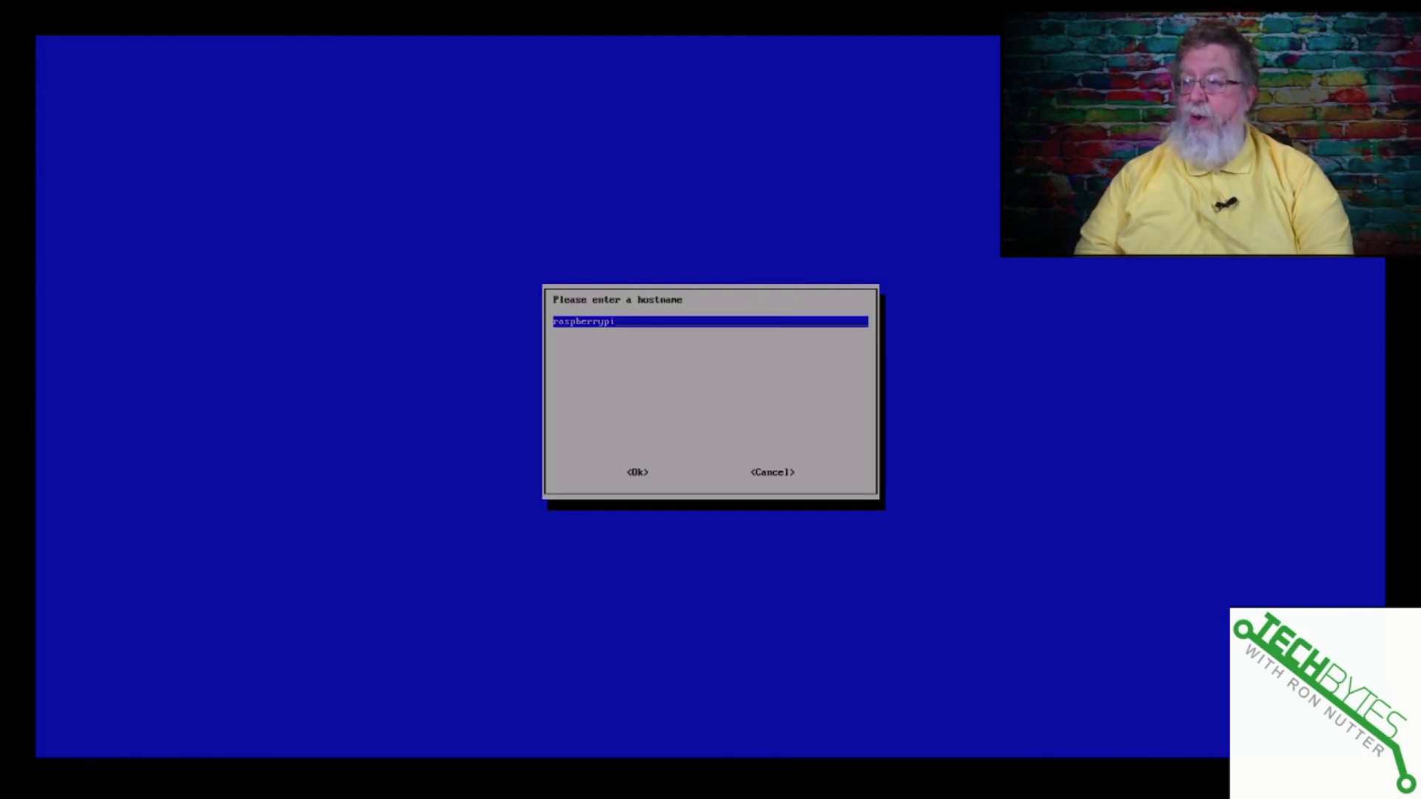
pyautogui.press('BackSpace')
pyautogui.press('BackSpace')
pyautogui.press('BackSpace')
pyautogui.press('BackSpace')
pyautogui.press('BackSpace')
pyautogui.press('BackSpace')
pyautogui.press('BackSpace')
pyautogui.press('BackSpace')
pyautogui.press('BackSpace')
pyautogui.press('BackSpace')
pyautogui.press('BackSpace')
pyautogui.write('GPS')
pyautogui.press('Tab')
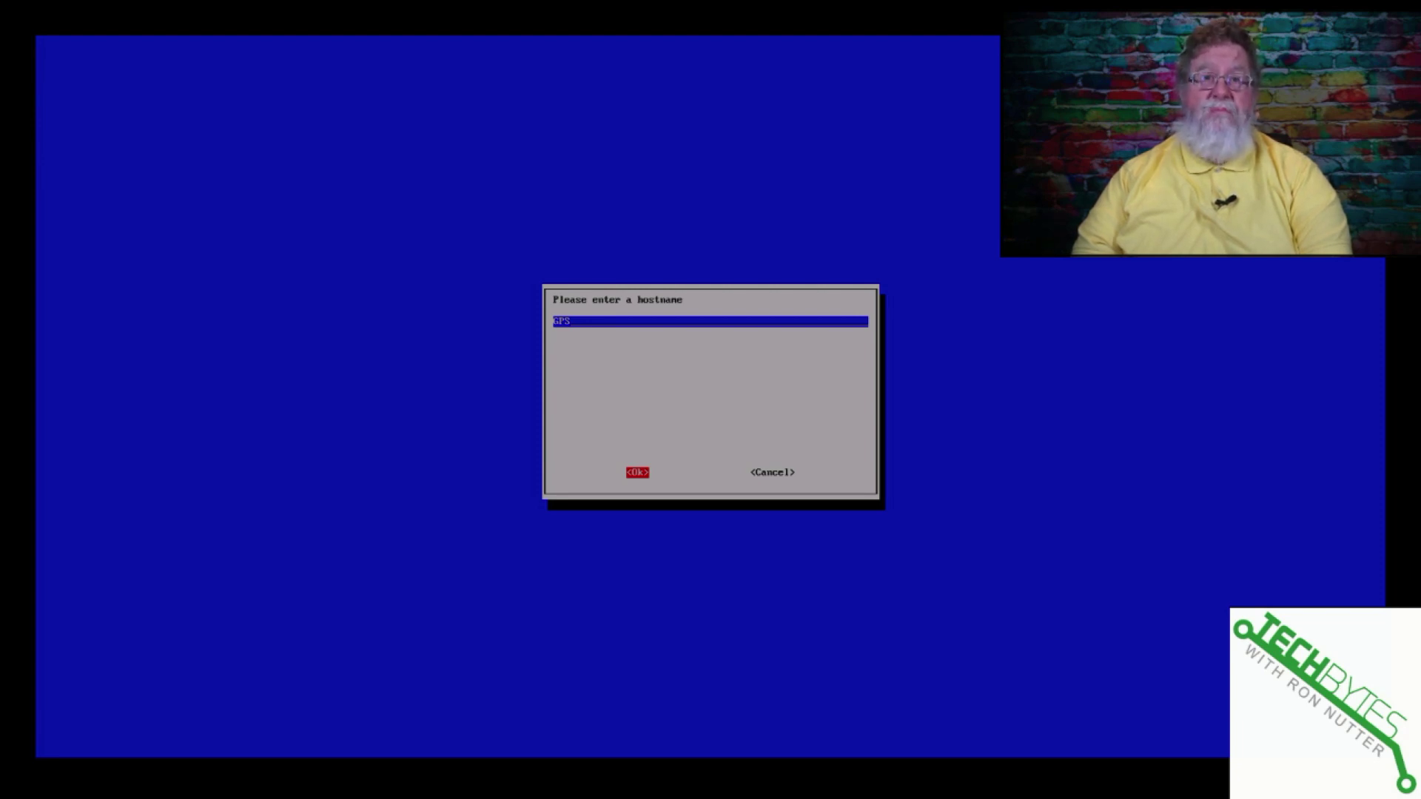
pyautogui.press('Return')
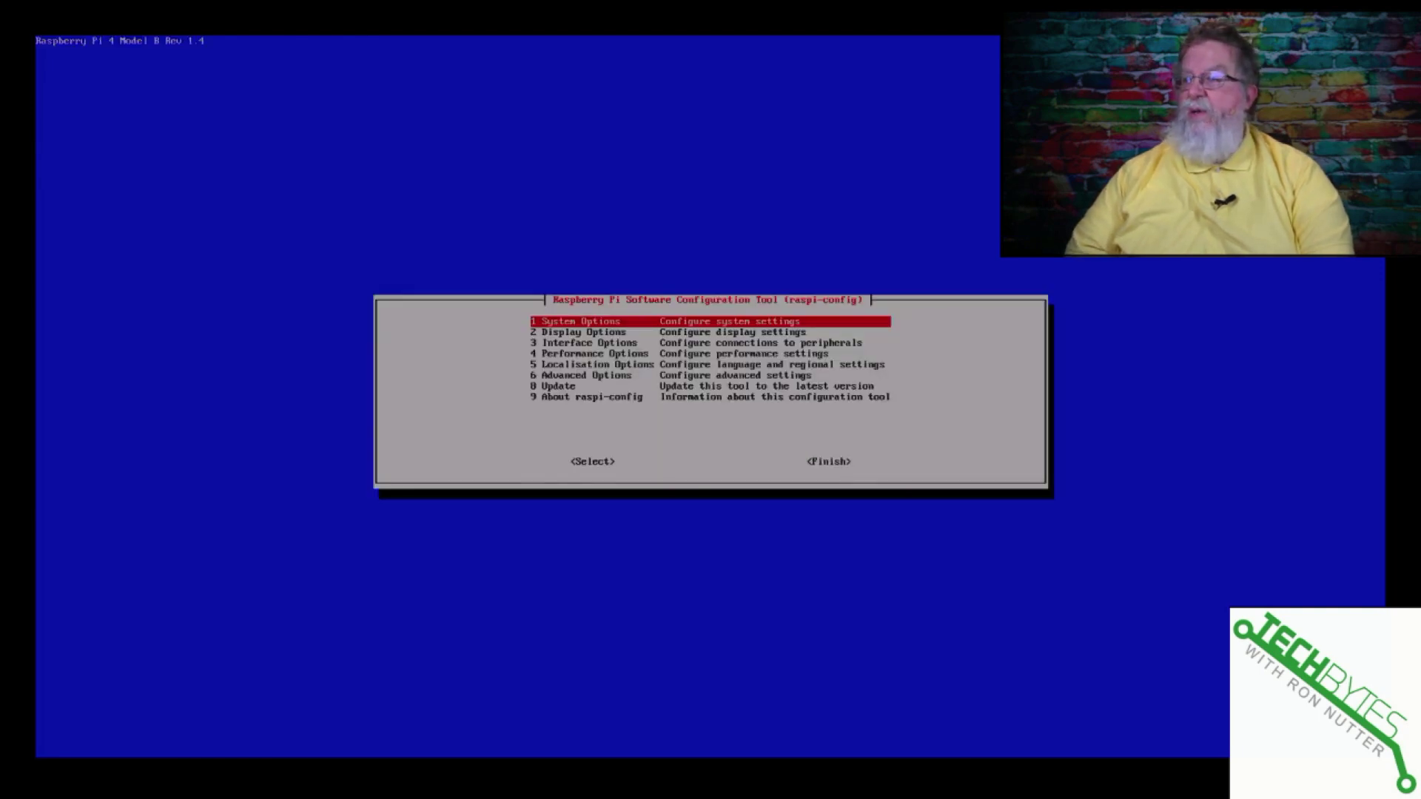
# Set the time zone to Chicago under Localisation Options.
pyautogui.press('Down')
pyautogui.press('Down')
pyautogui.press('Down')
pyautogui.press('Down')
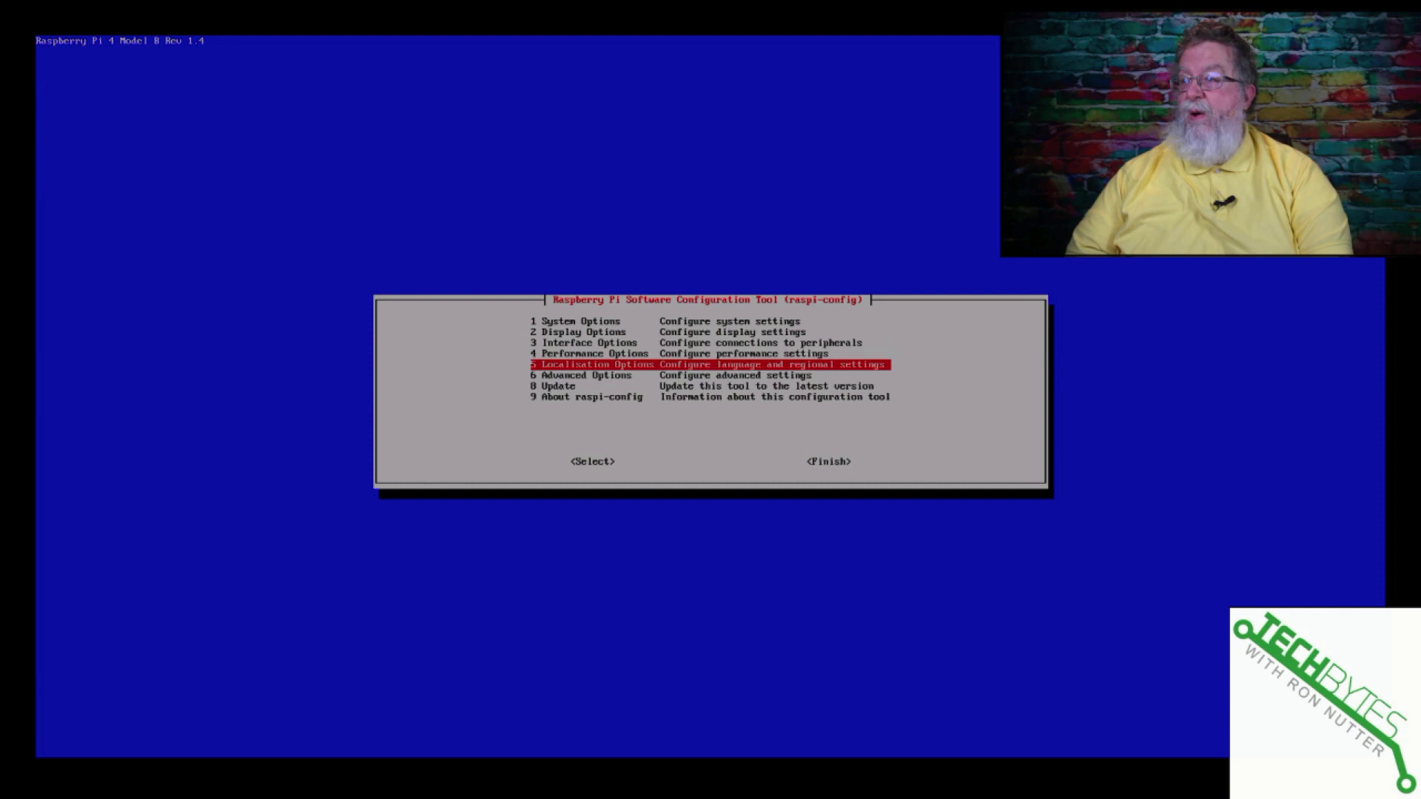
pyautogui.press('Return')
pyautogui.press('Down')
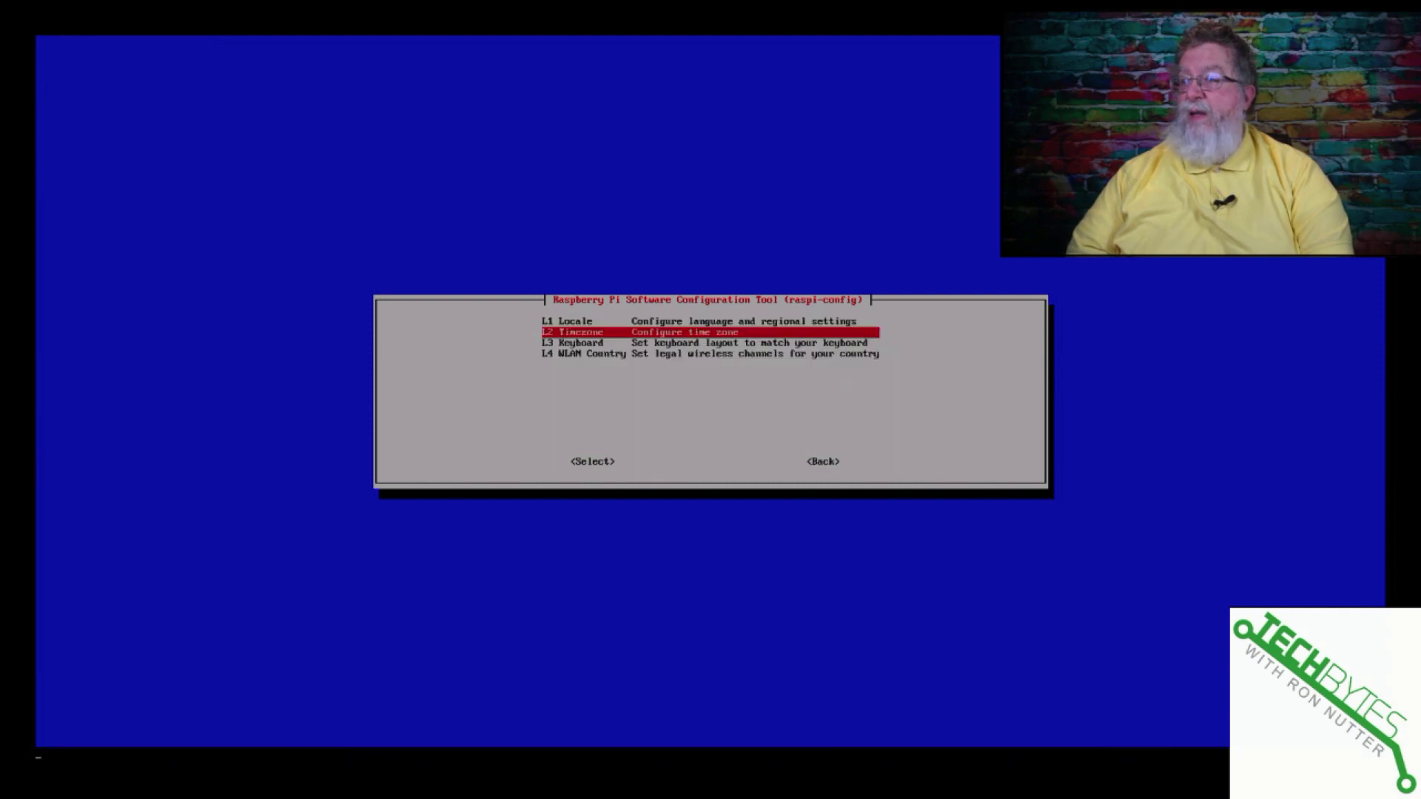
pyautogui.press('Return')
pyautogui.press('Down')
pyautogui.press('Down')
pyautogui.press('Down')
pyautogui.press('Down')
pyautogui.press('Down')
pyautogui.press('Down')
pyautogui.press('Down')
pyautogui.press('Down')
pyautogui.press('Down')
pyautogui.press('Down')
pyautogui.press('Down')
pyautogui.press('Down')
pyautogui.press('Down')
pyautogui.press('Down')
pyautogui.press('Down')
pyautogui.press('Down')
pyautogui.press('Down')
pyautogui.press('Down')
pyautogui.press('Down')
pyautogui.press('Down')
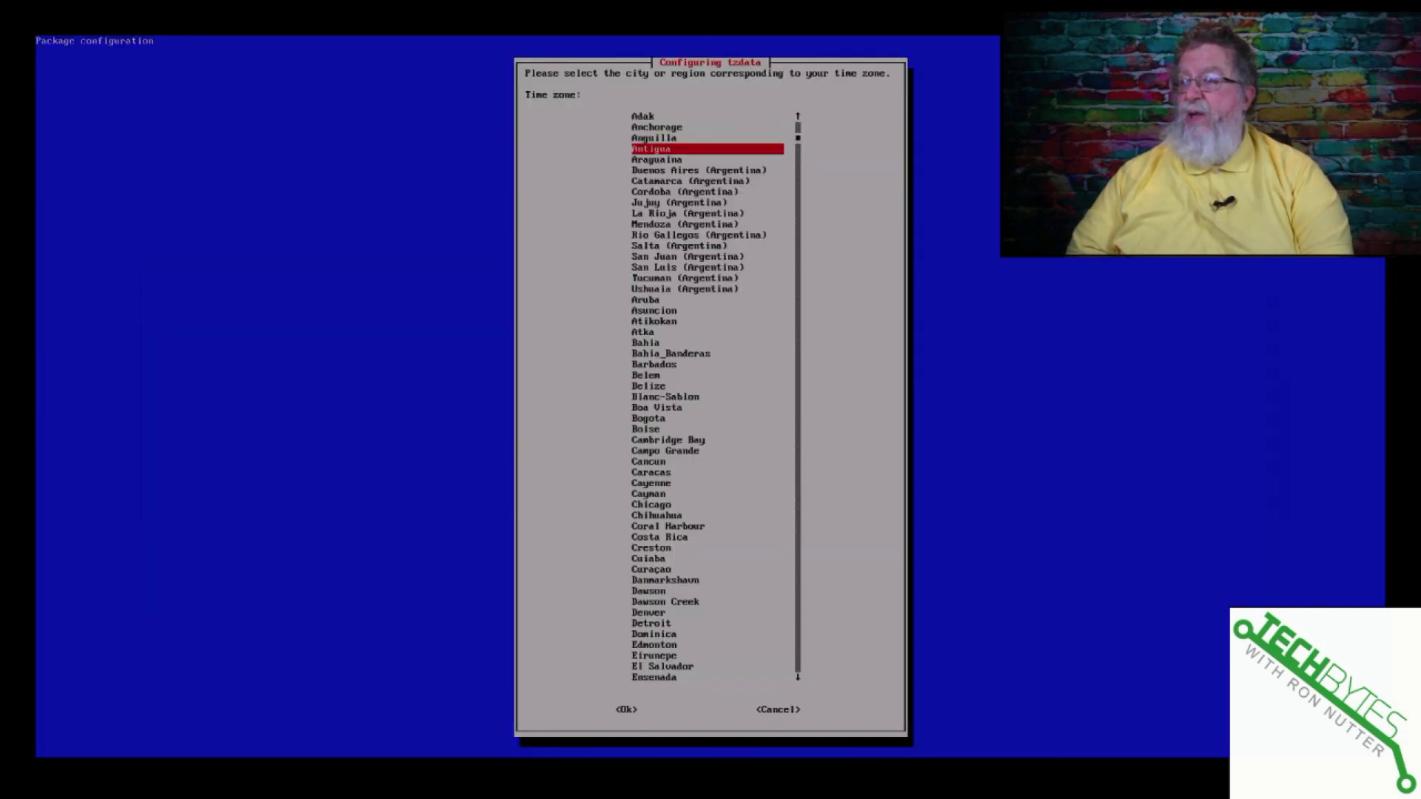
pyautogui.press('Down')
pyautogui.press('Down')
pyautogui.press('Down')
pyautogui.press('Down')
pyautogui.press('Down')
pyautogui.press('Down')
pyautogui.press('Down')
pyautogui.press('Down')
pyautogui.press('Down')
pyautogui.press('Down')
pyautogui.press('Down')
pyautogui.press('Down')
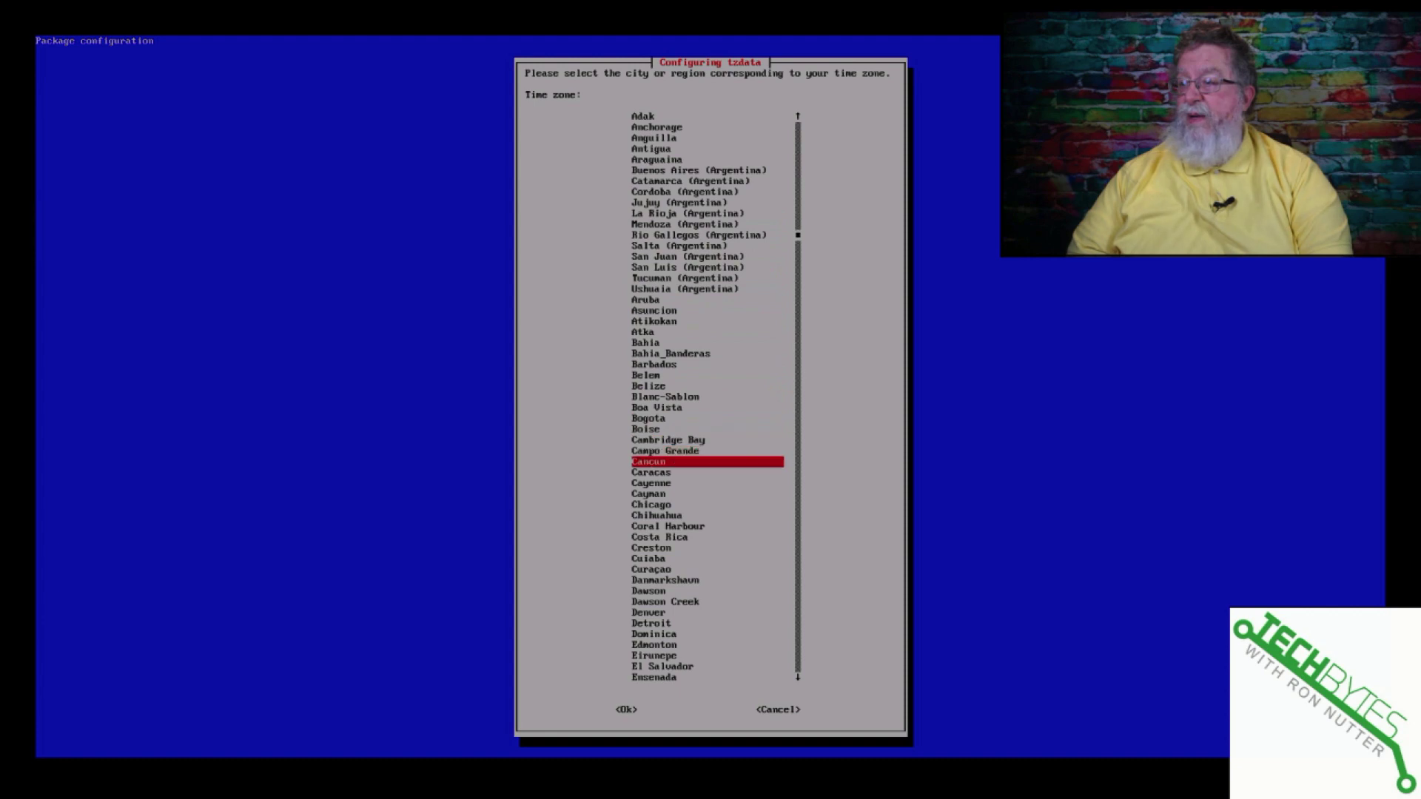
pyautogui.press('Down')
pyautogui.press('Return')
# Set the wireless LAN country to US (United States).
pyautogui.press('Down')
pyautogui.press('Down')
pyautogui.press('Down')
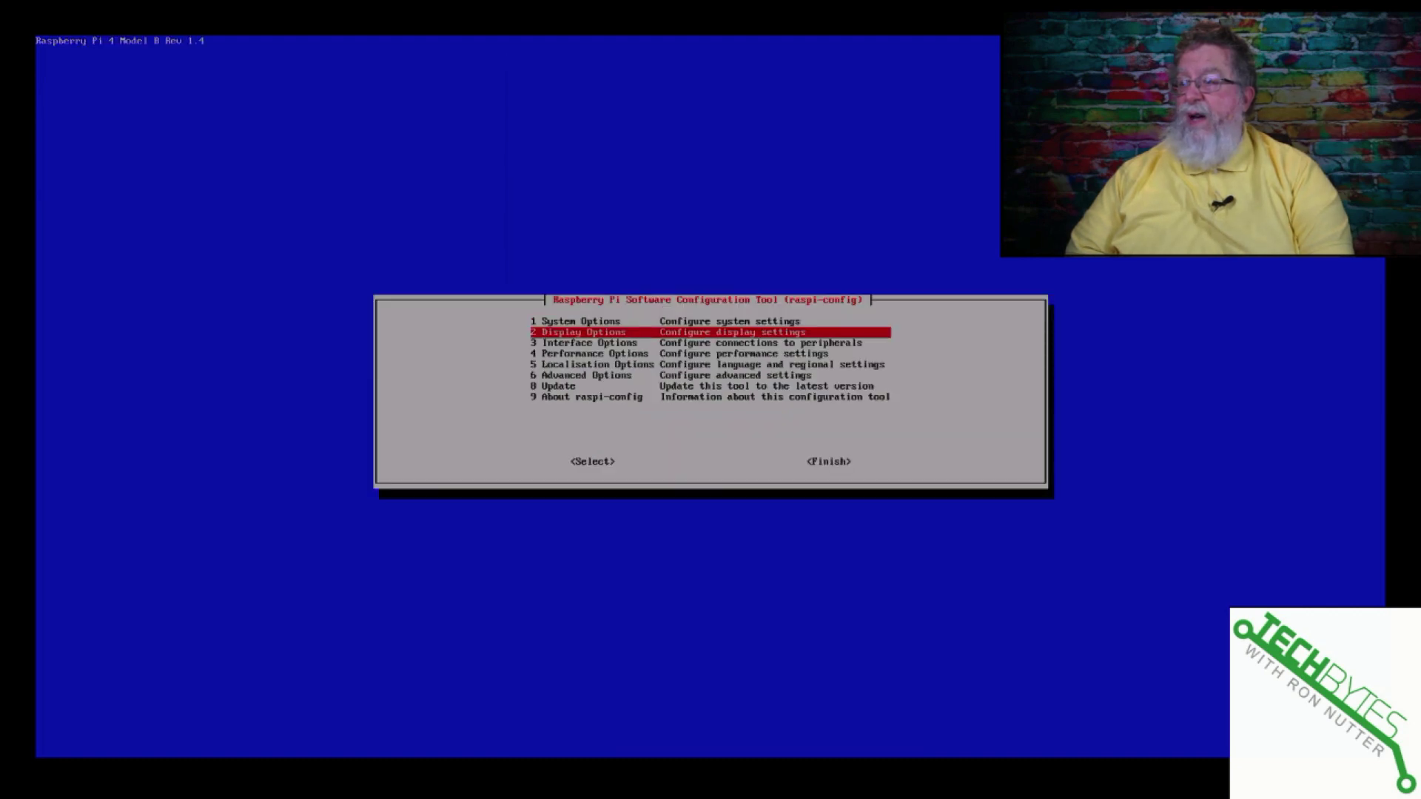
pyautogui.press('Down')
pyautogui.press('Return')
pyautogui.press('Down')
pyautogui.press('Down')
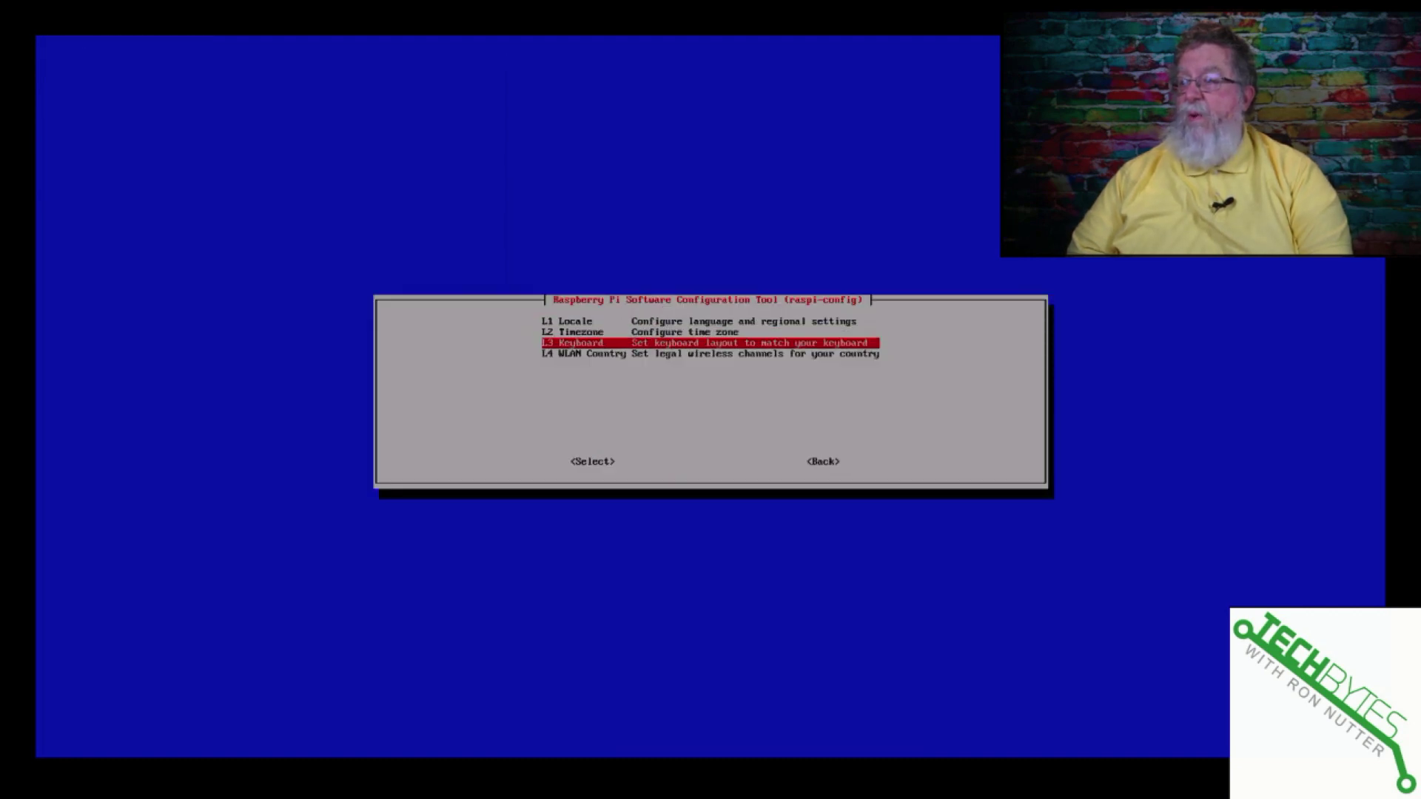
pyautogui.press('Down')
pyautogui.press('Return')
pyautogui.press('Down')
pyautogui.press('Down')
pyautogui.press('Down')
pyautogui.press('Down')
pyautogui.press('Down')
pyautogui.press('Down')
pyautogui.press('Down')
pyautogui.press('Down')
pyautogui.press('Down')
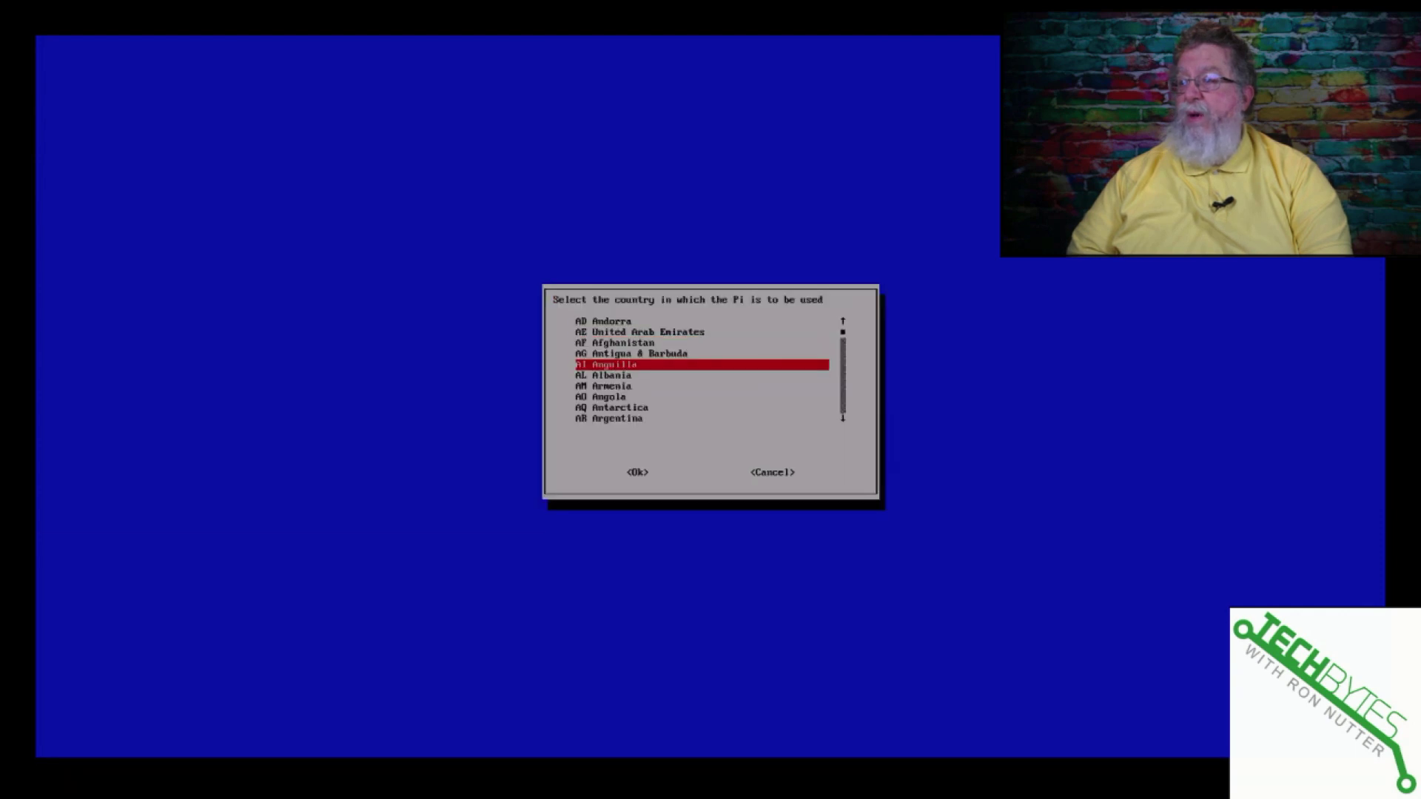
pyautogui.press('Down')
pyautogui.press('Down')
pyautogui.press('u')
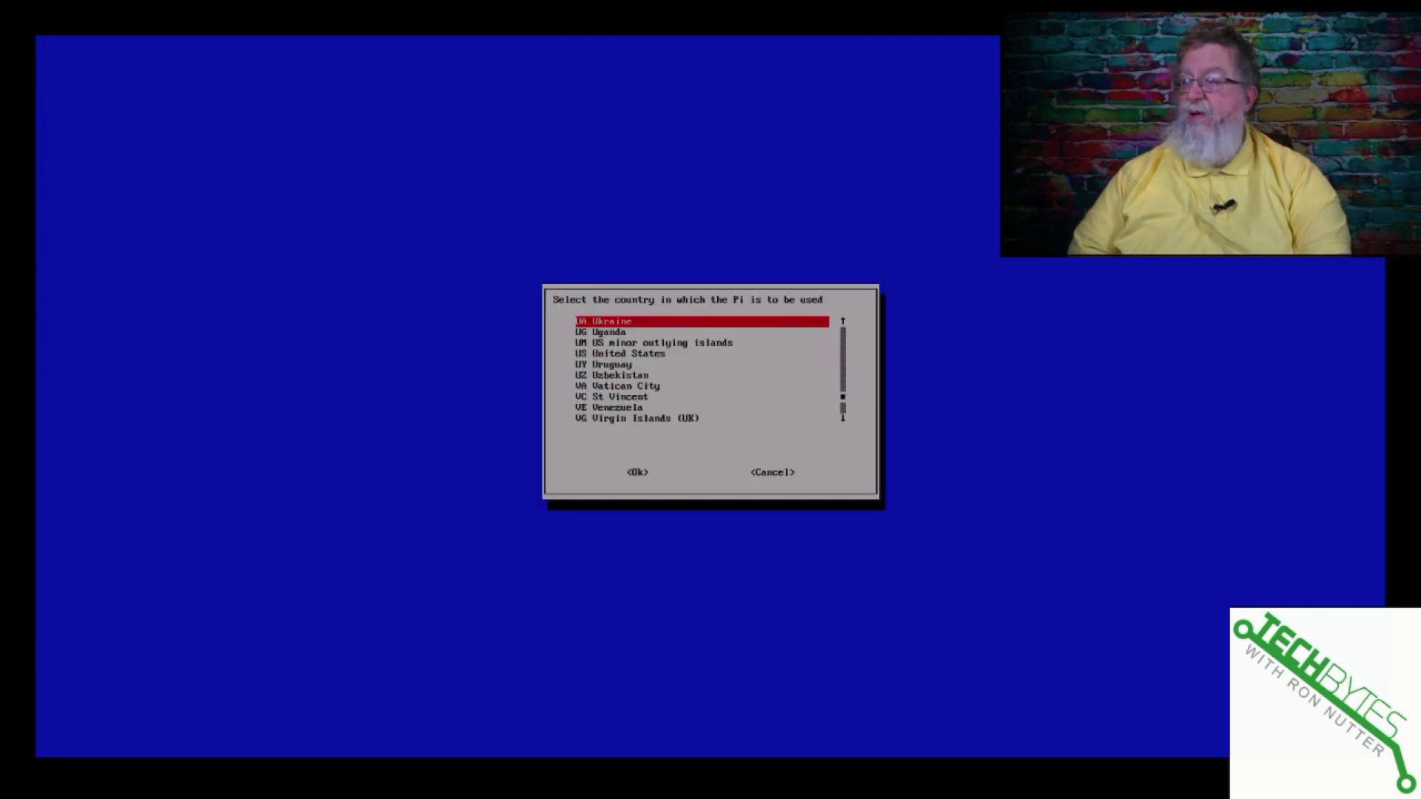
pyautogui.press('Down')
pyautogui.press('Down')
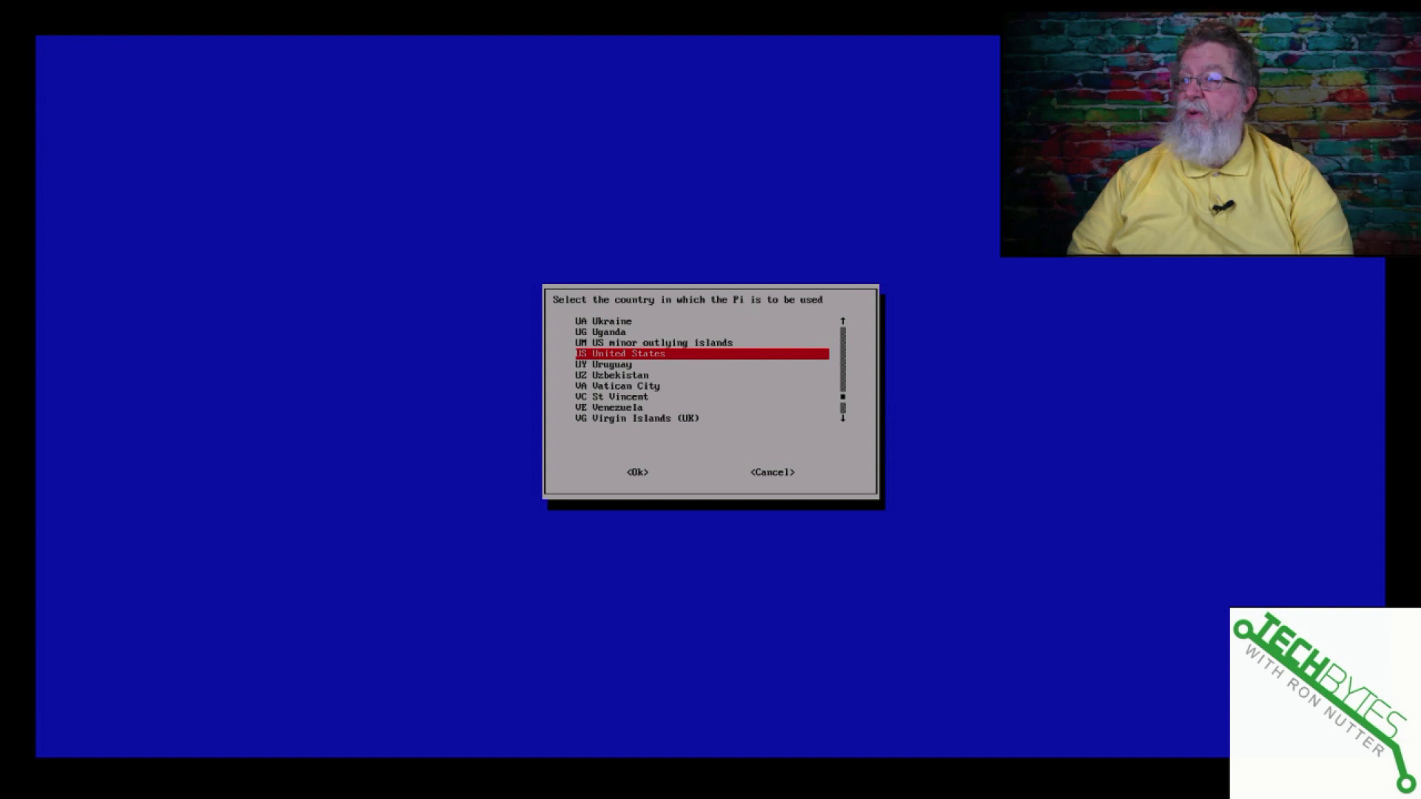
pyautogui.press('Return')
pyautogui.press('Return')
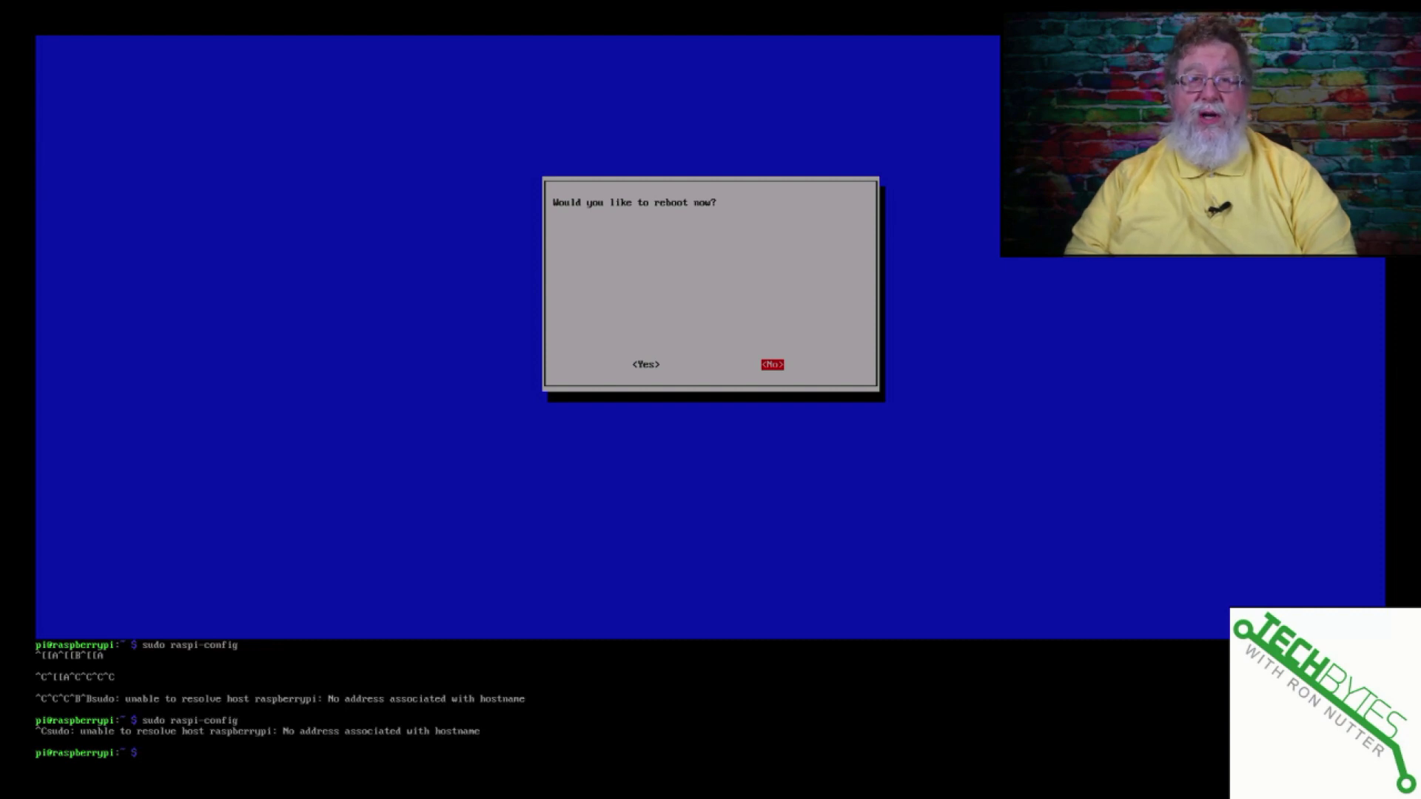
# Reboot the Pi with sudo reboot and enter the pi user name and password.
pyautogui.write('sudo reb')
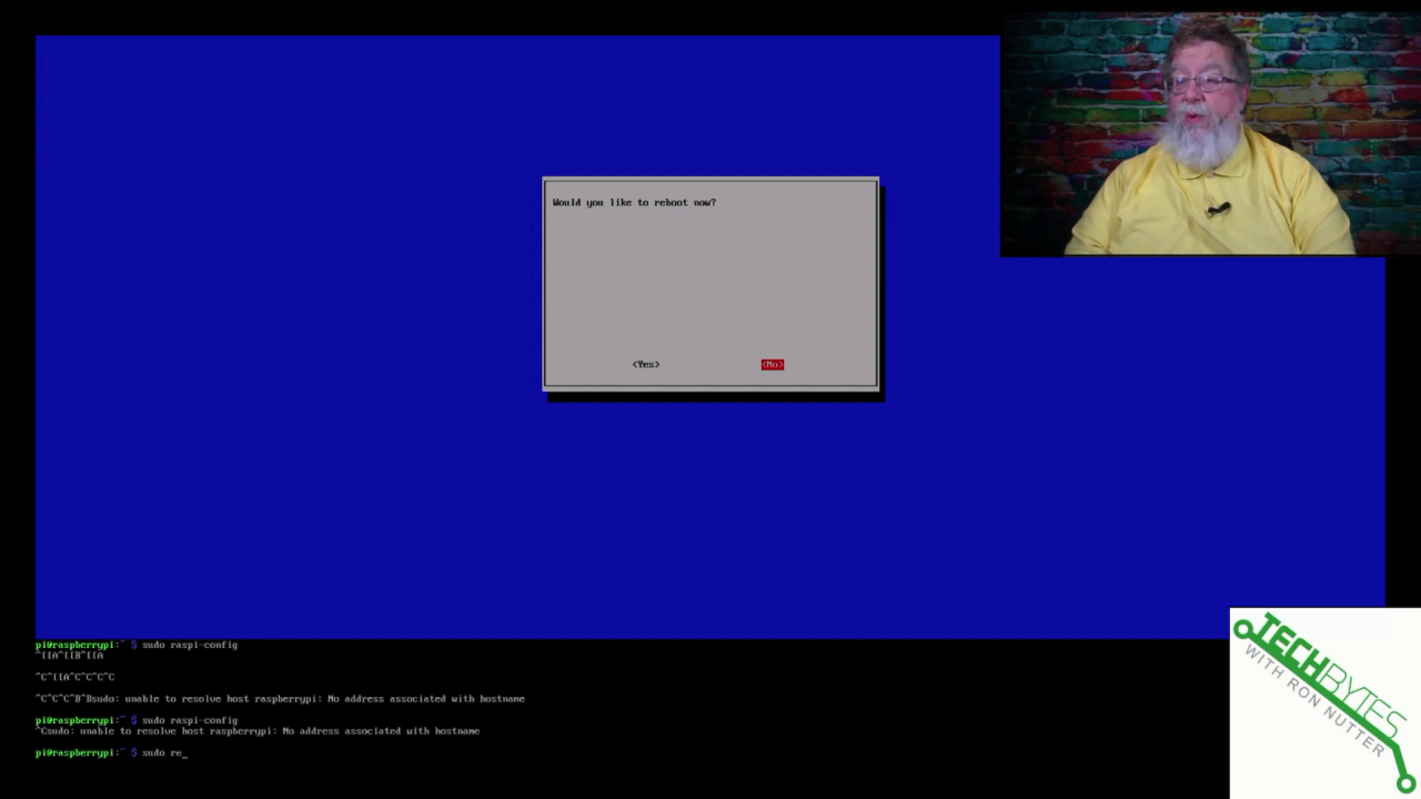
pyautogui.write('oot')
pyautogui.press('Return')
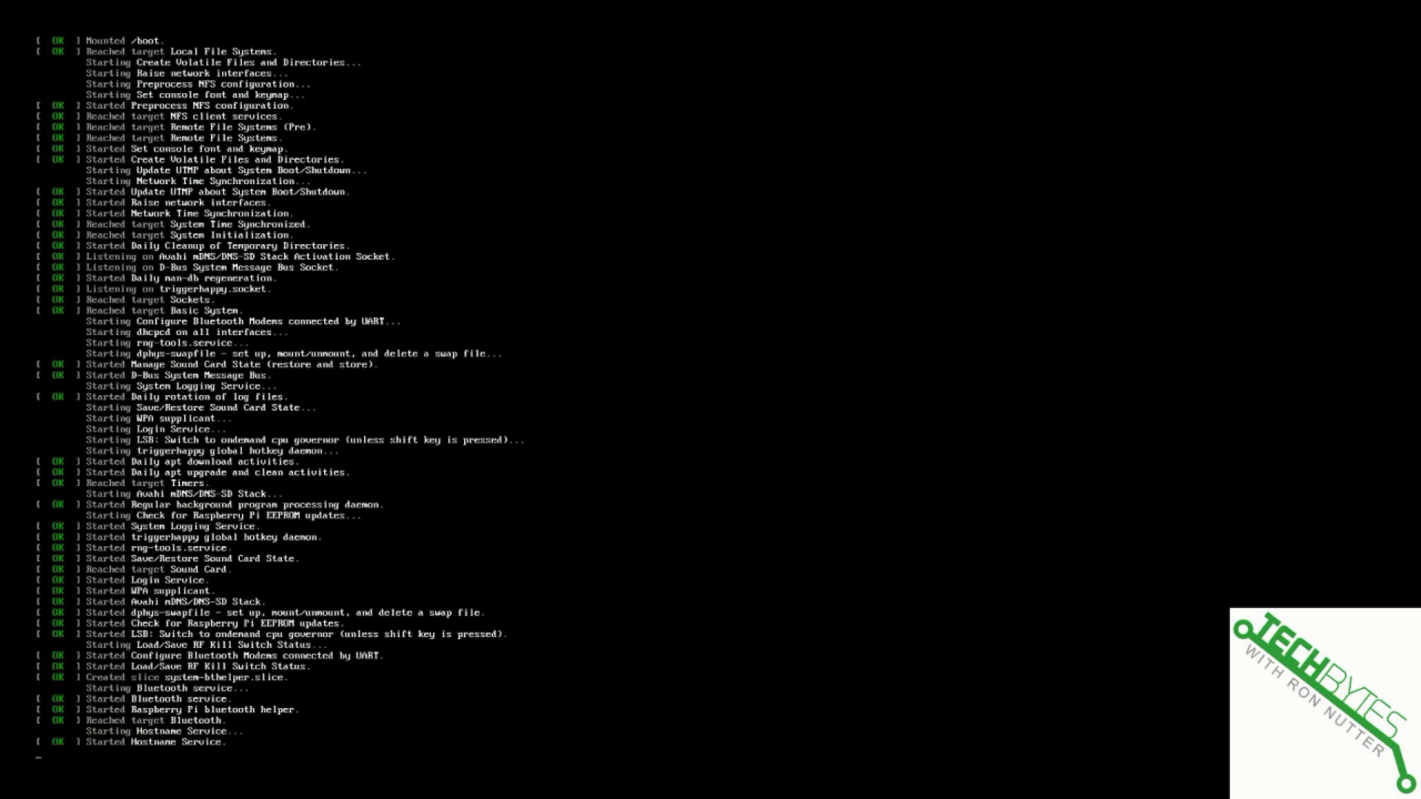
pyautogui.write('pi')
pyautogui.press('Return')
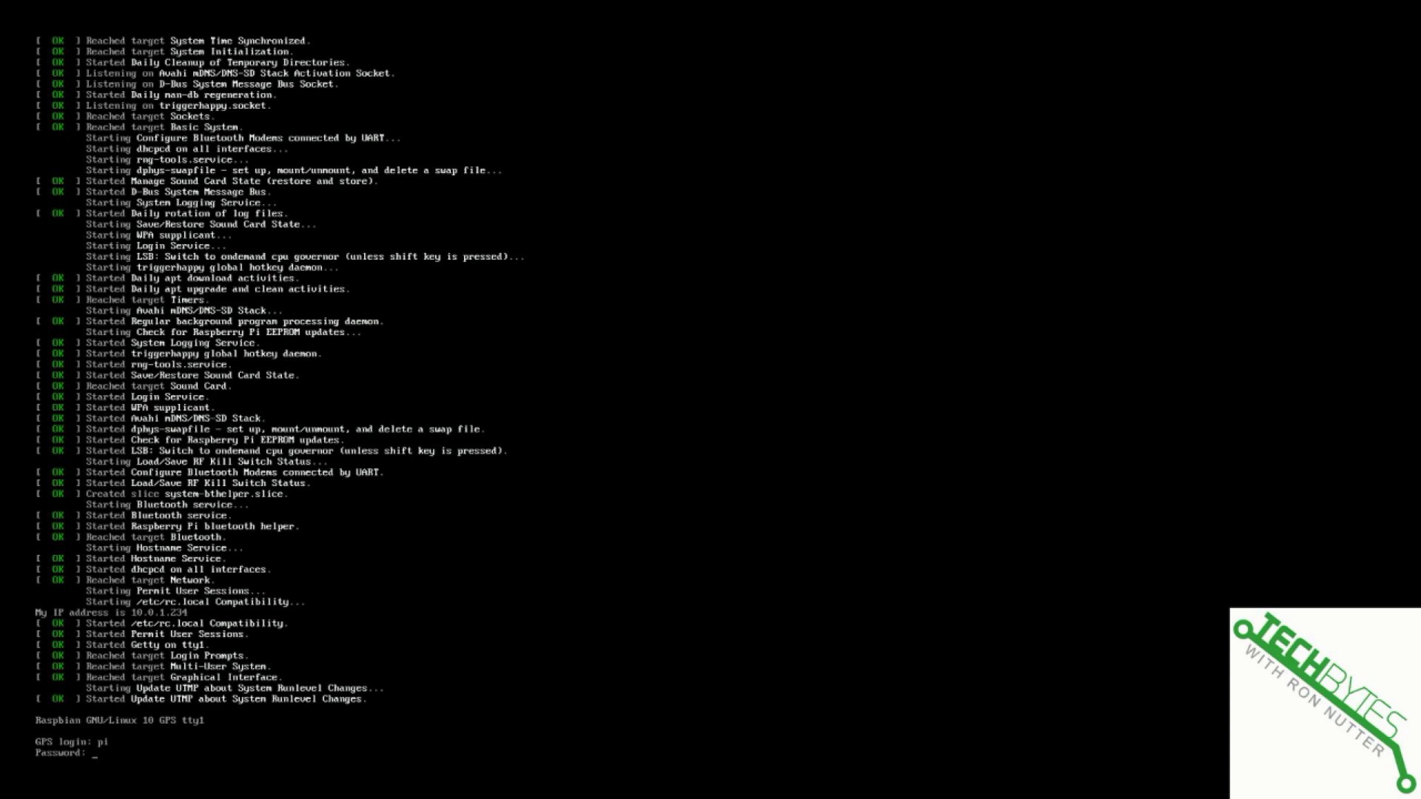
pyautogui.press('Return')
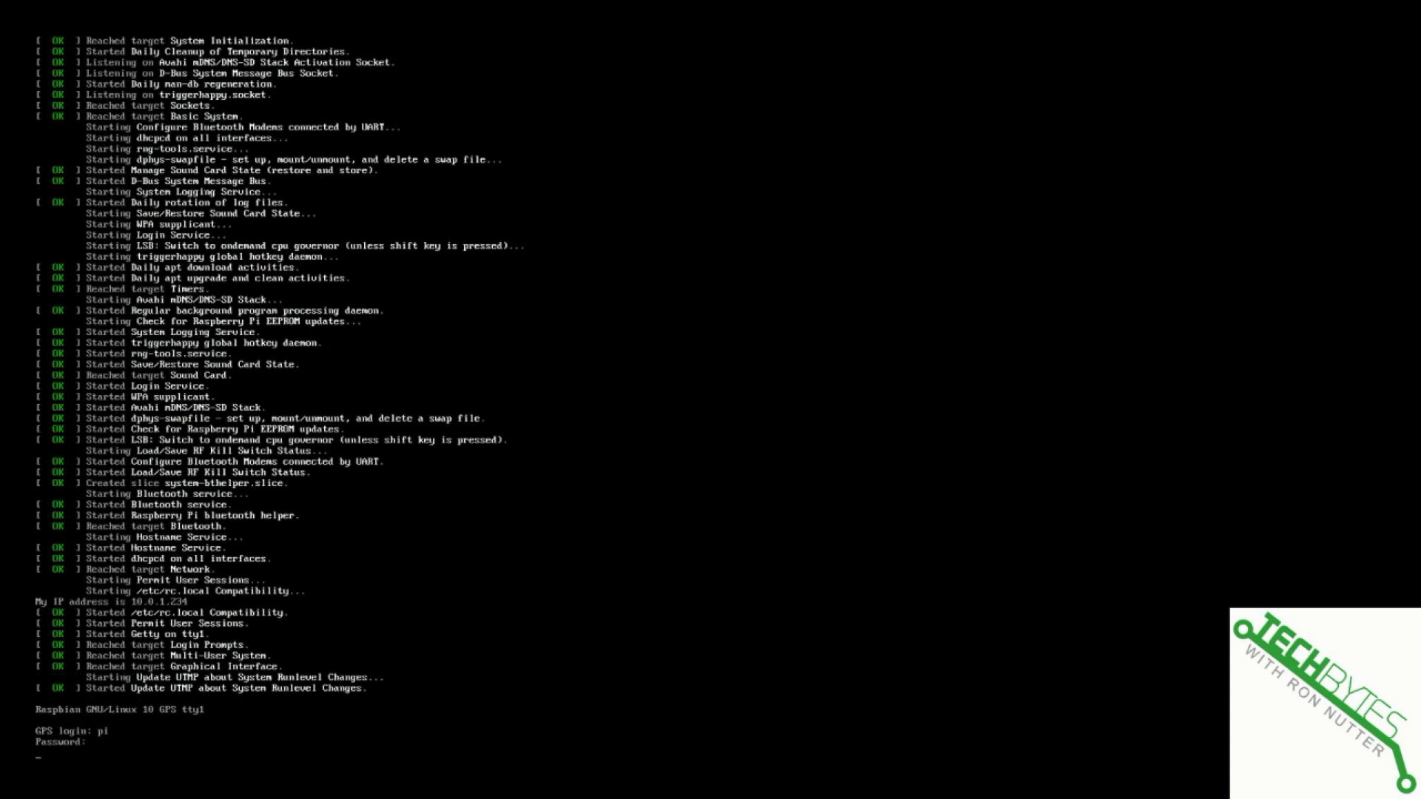
# Log in again as pi and type sudo raspi-config at the shell prompt.
pyautogui.write('pi')
pyautogui.press('Return')
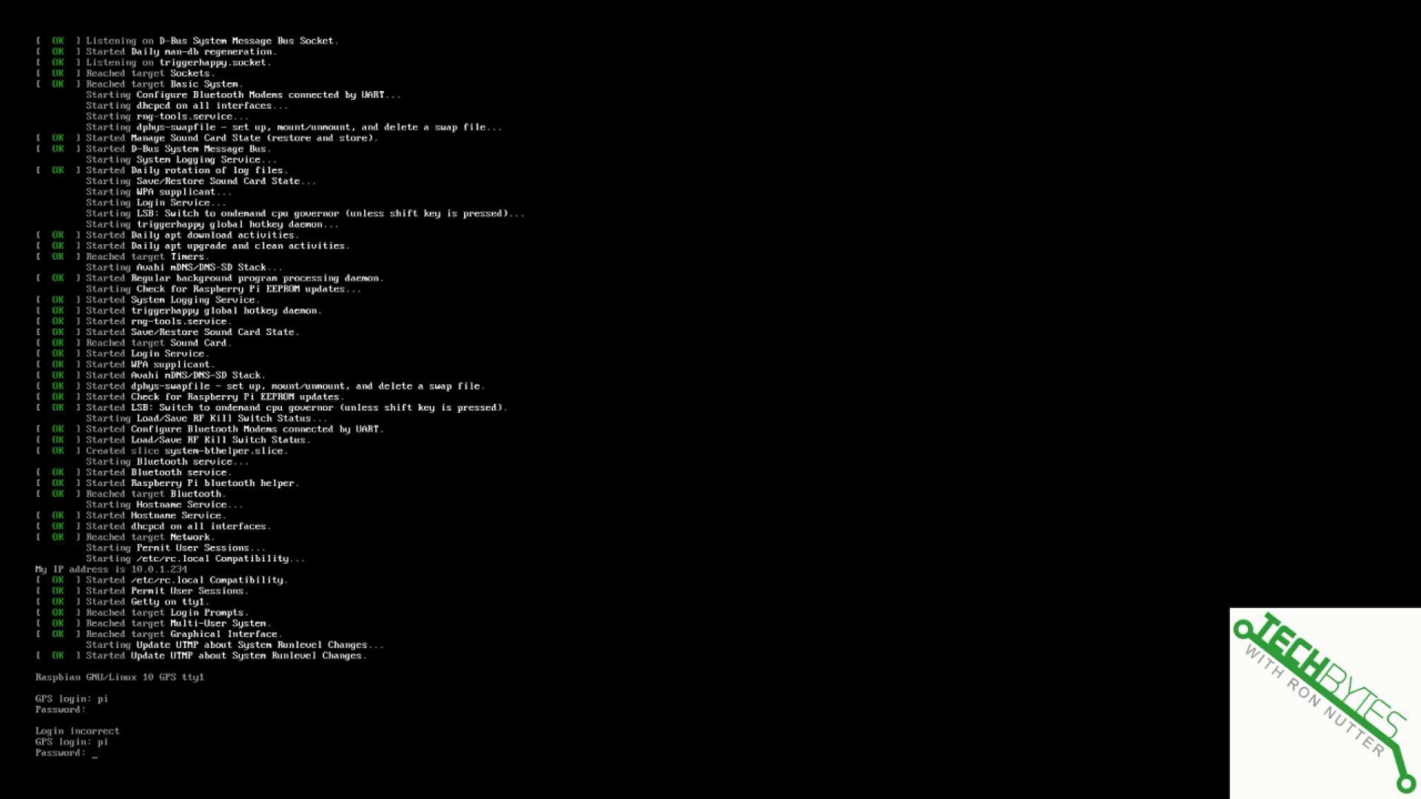
pyautogui.press('Return')
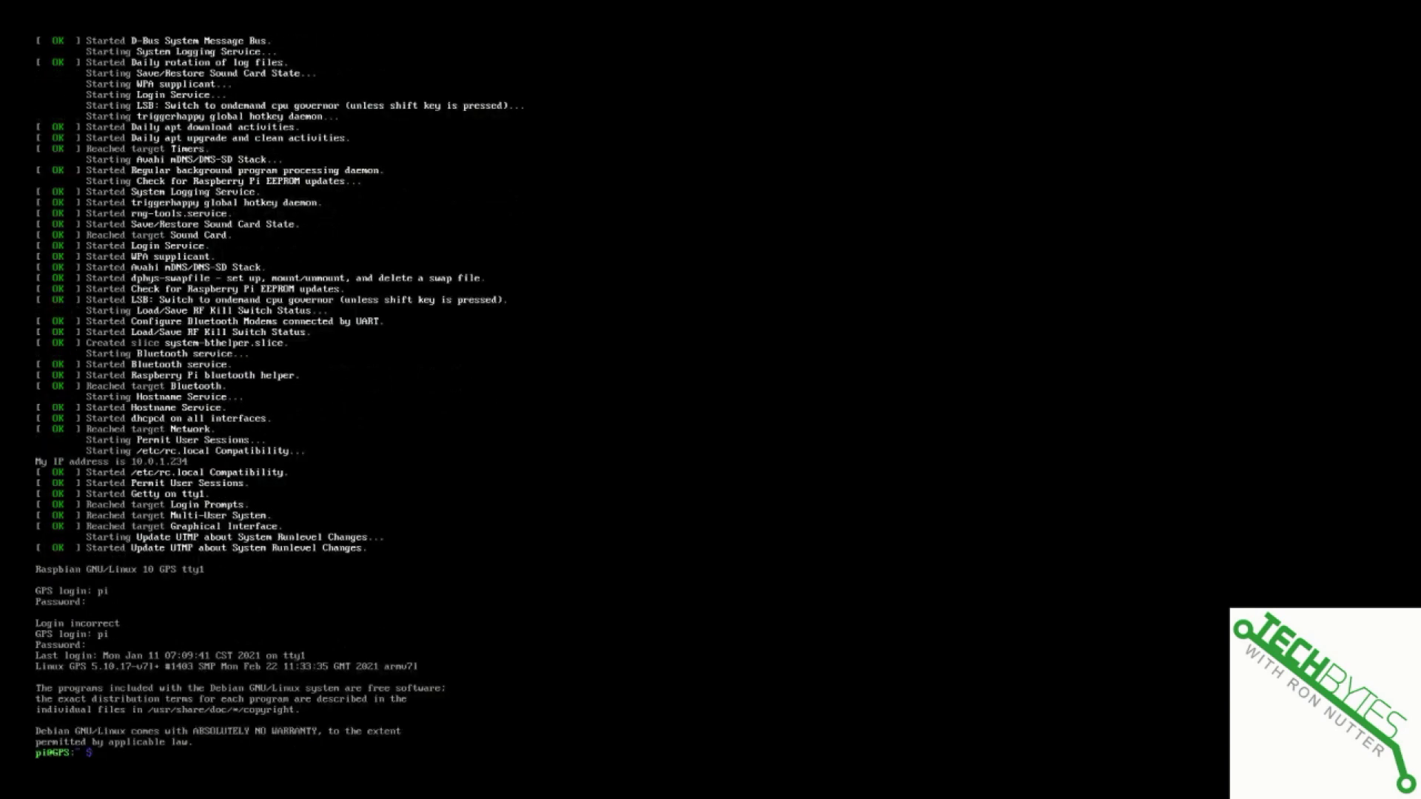
pyautogui.write('sudo raspi-config')
# Enter 'LWAP a' as the wireless network name, then check the Pi's 10.0.1.234 address with ifconfig.
pyautogui.press('Return')
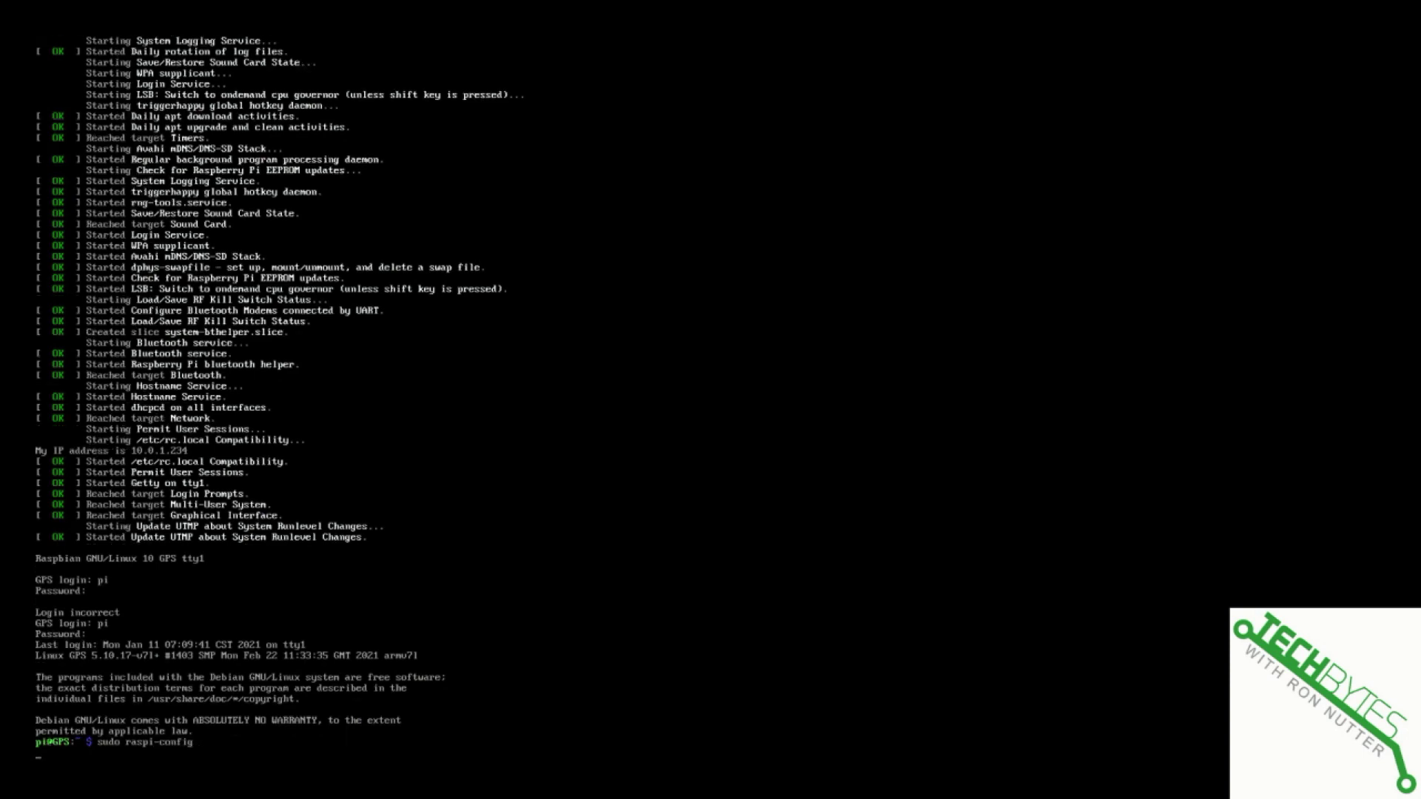
pyautogui.press('Return')
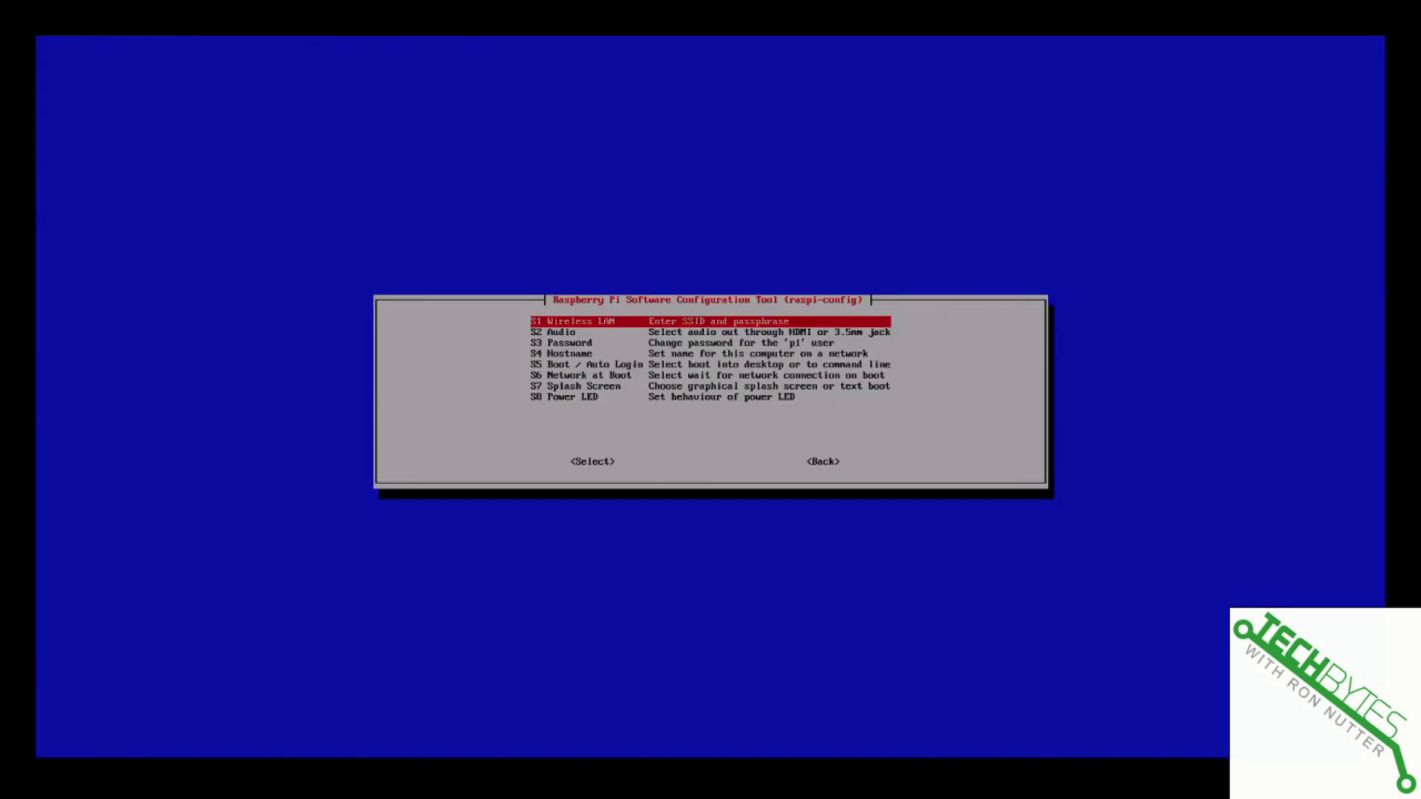
pyautogui.press('Return')
pyautogui.write('LWAP a')
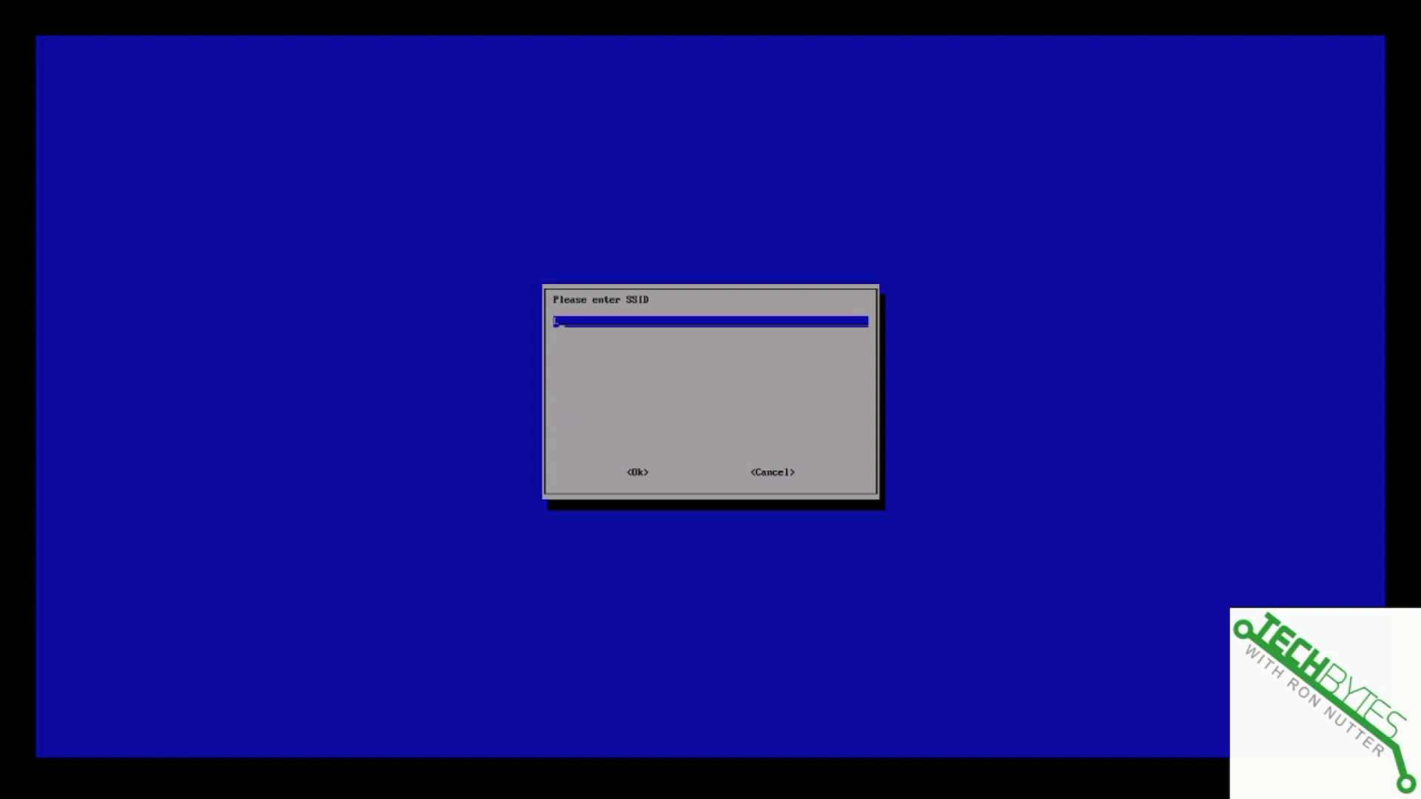
pyautogui.press('Return')
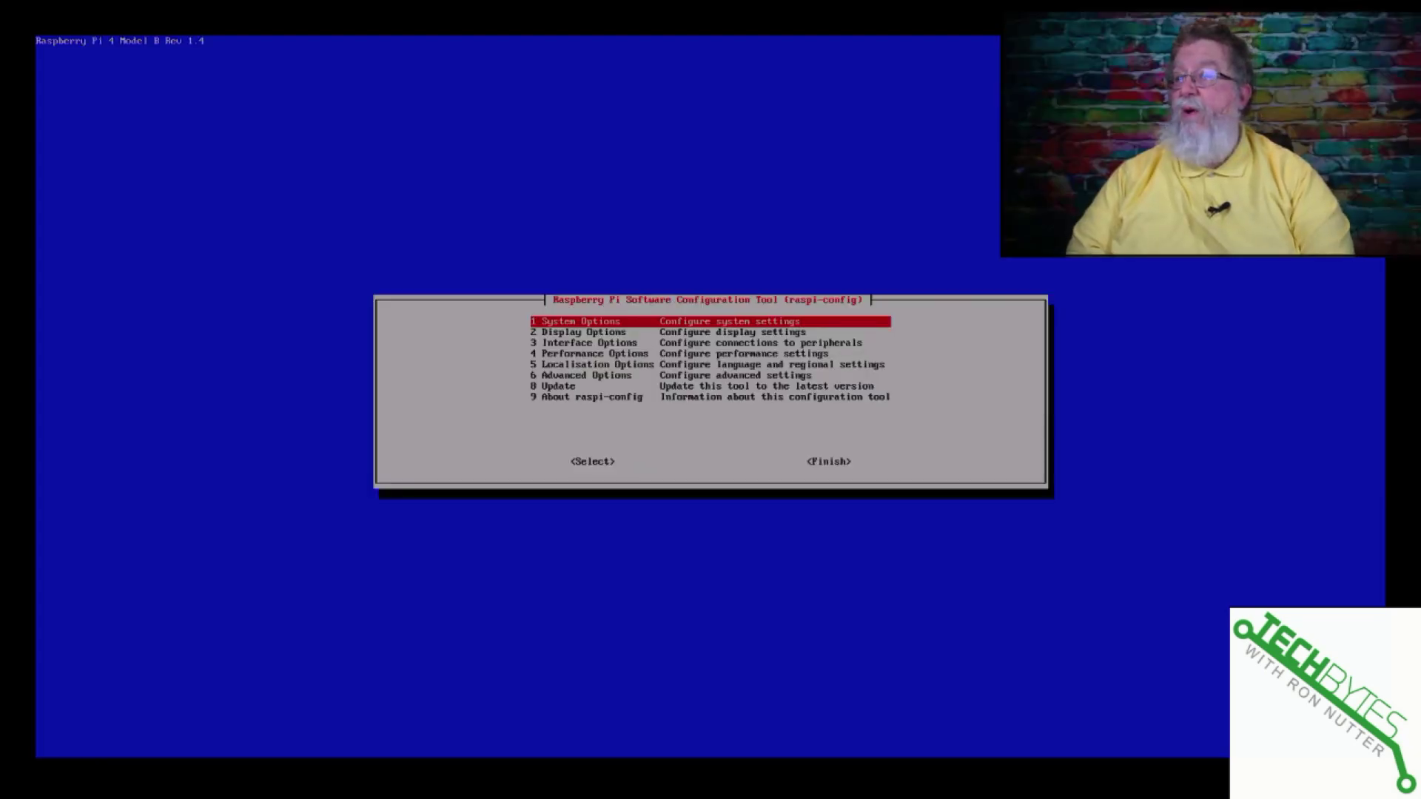
pyautogui.press('Tab')
pyautogui.press('Tab')
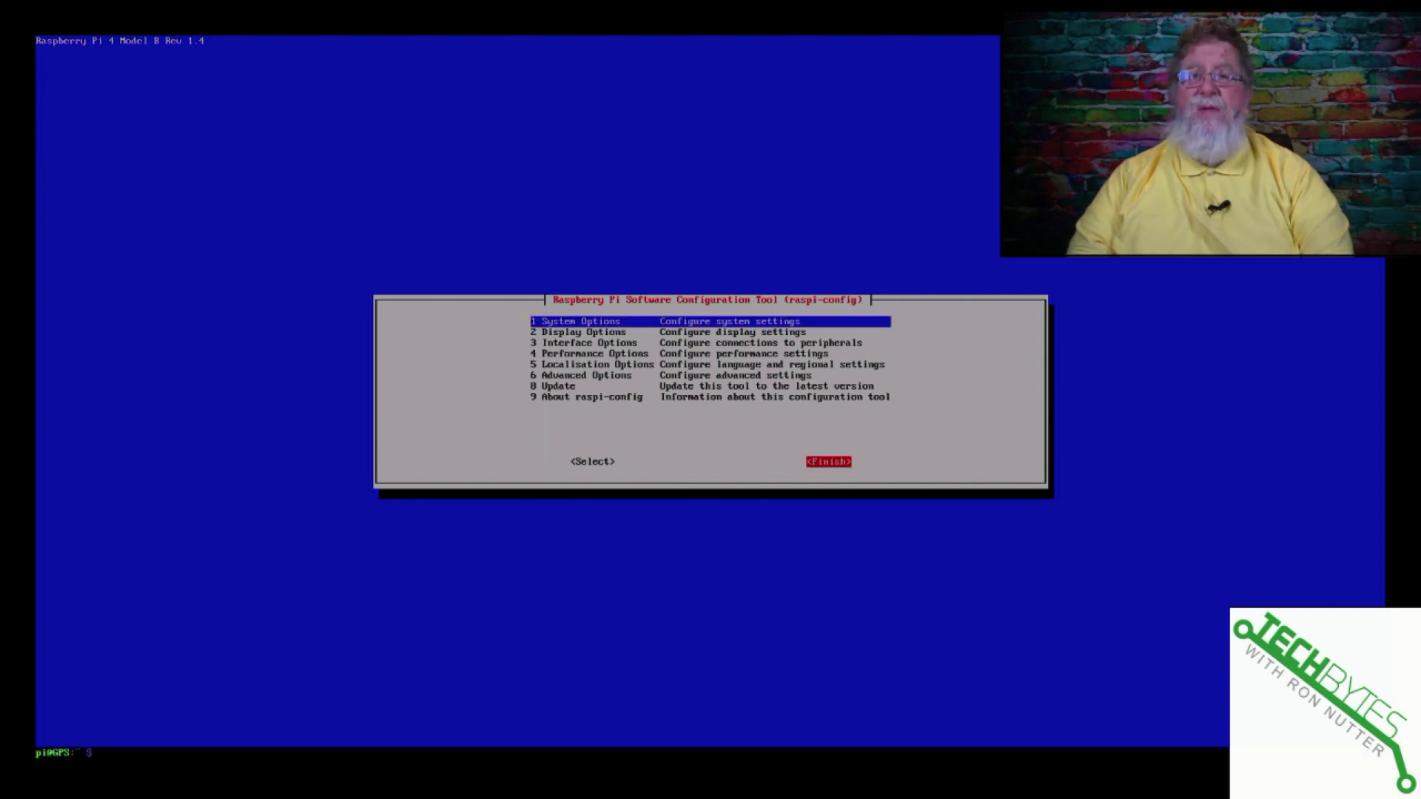
pyautogui.write('ifconfig')
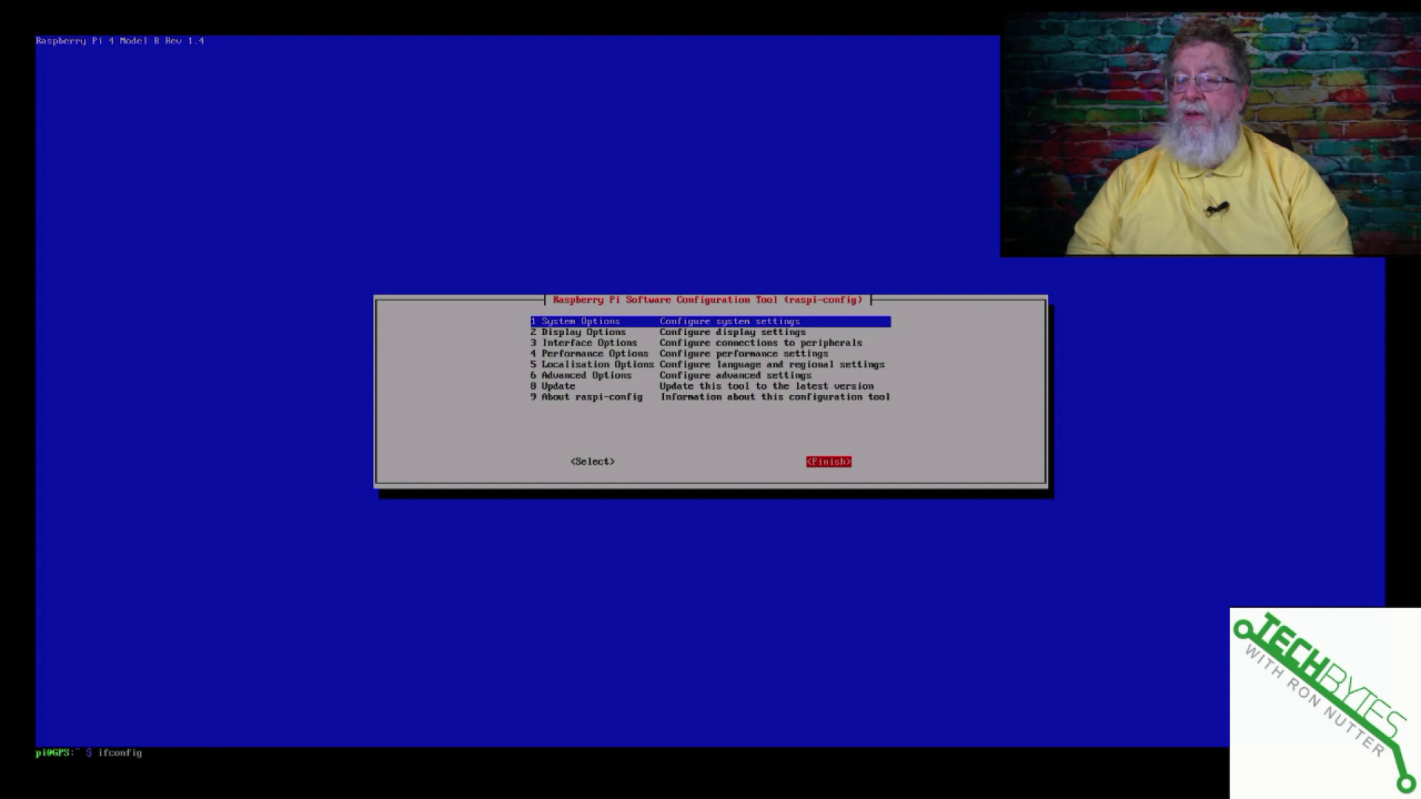
pyautogui.press('Return')
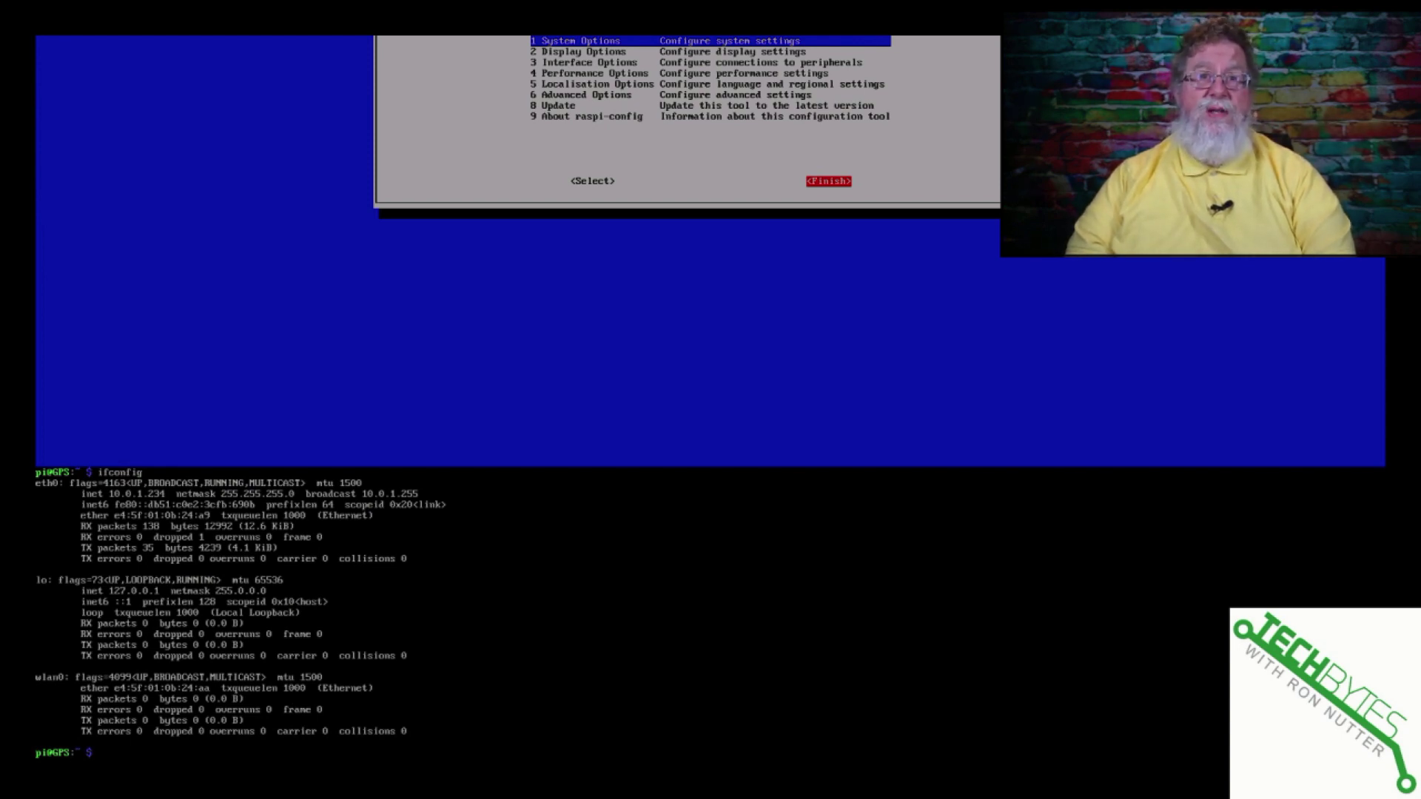
# Enable the SSH server under Interface Options > P2 SSH.
pyautogui.press('Down')
pyautogui.press('Down')
pyautogui.press('Return')
pyautogui.press('Down')
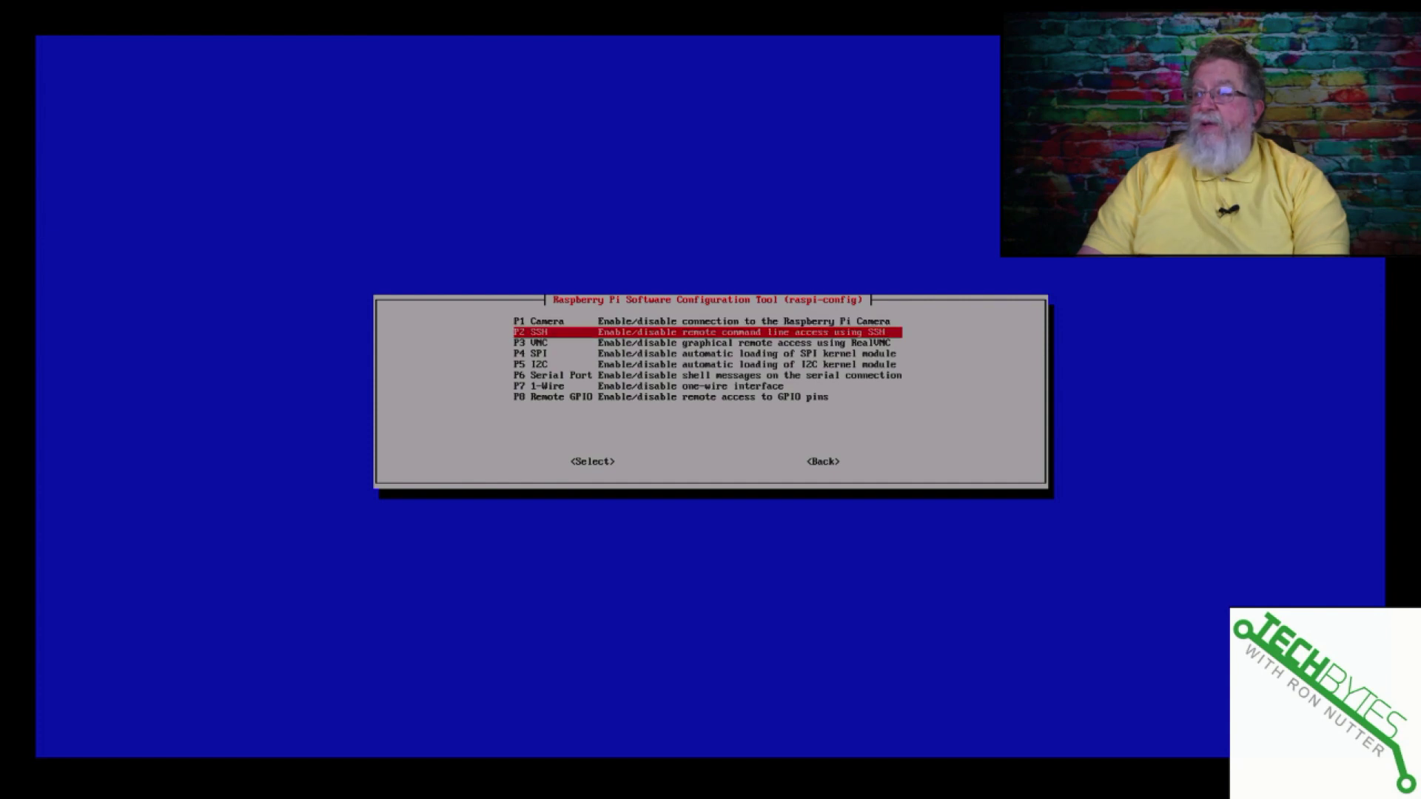
pyautogui.press('Return')
pyautogui.press('Left')
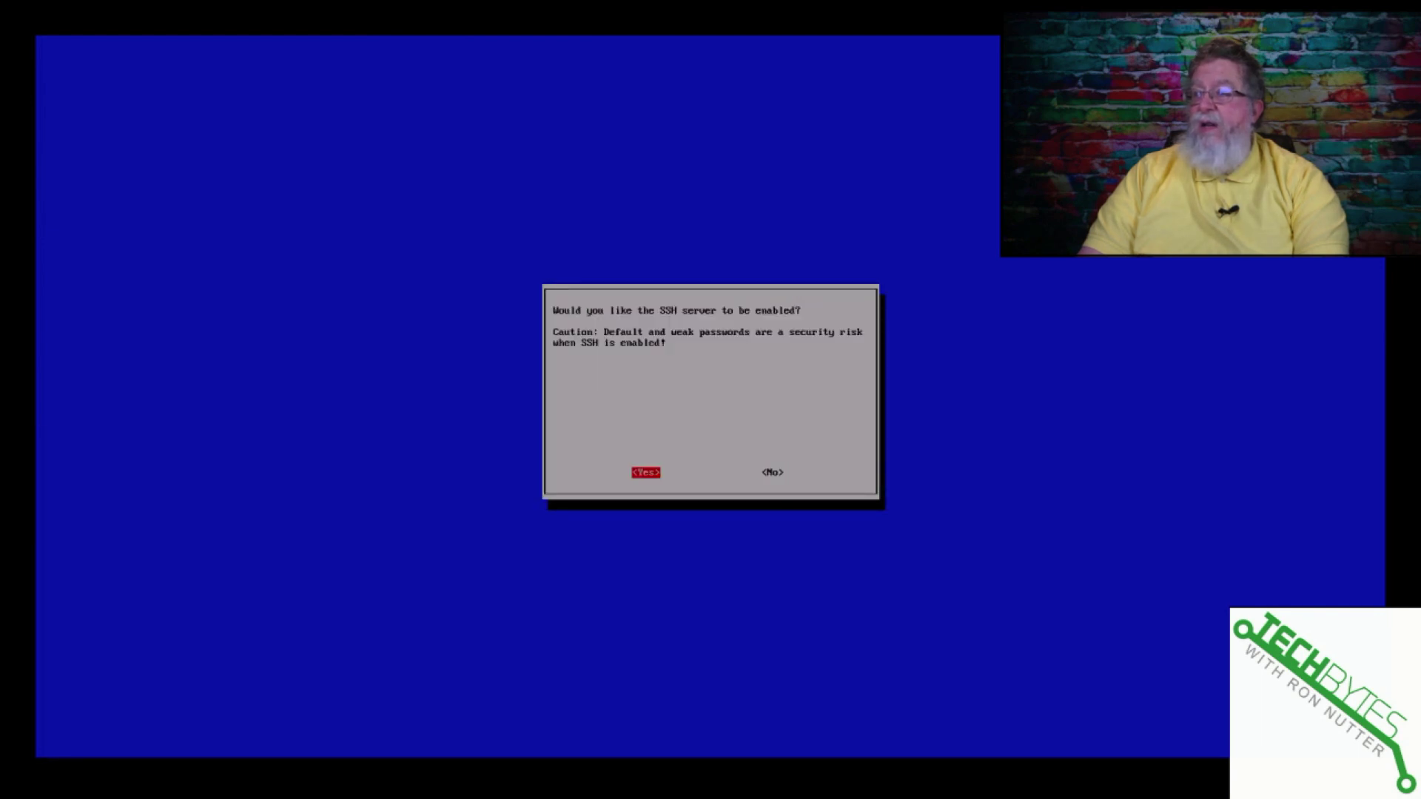
pyautogui.press('Return')
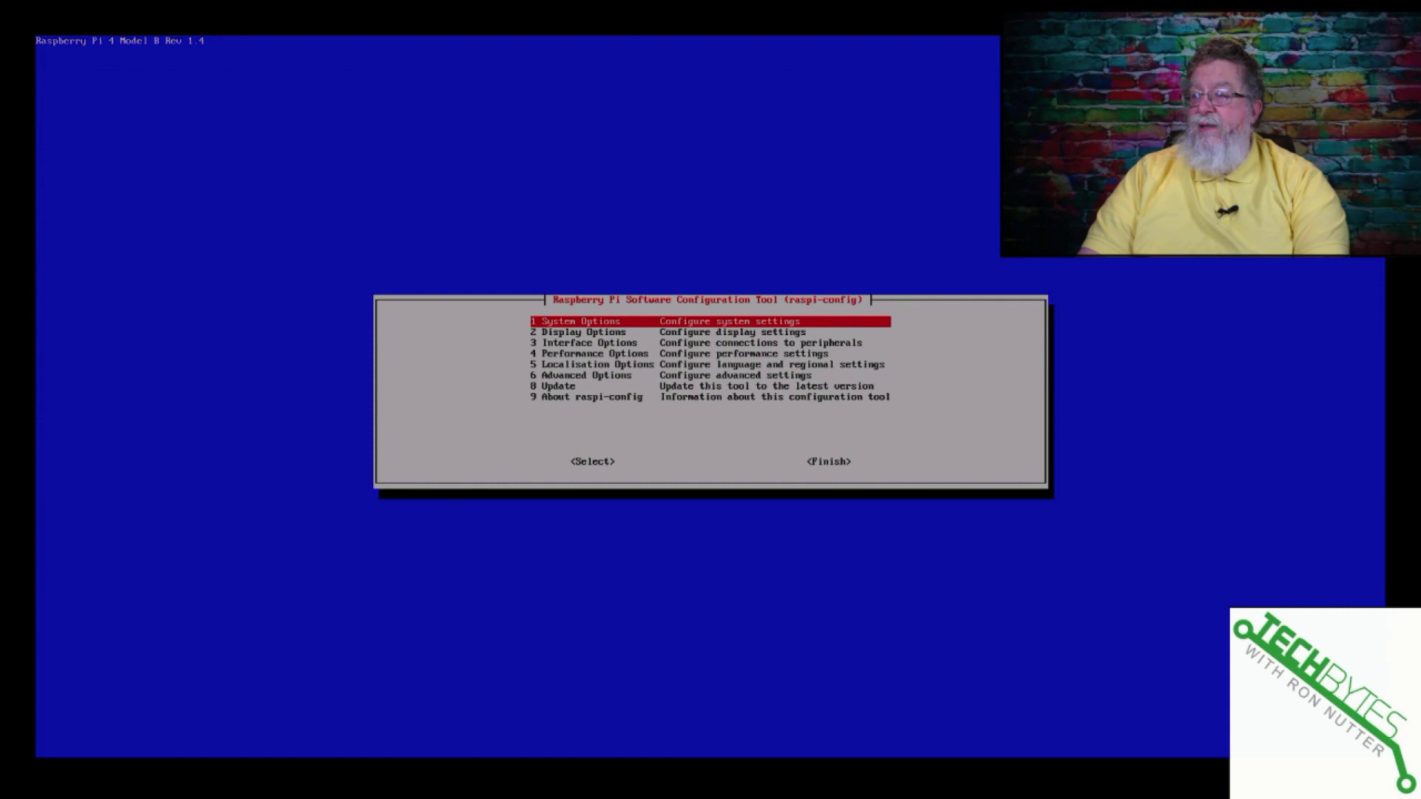
pyautogui.press('Tab')
pyautogui.press('Tab')
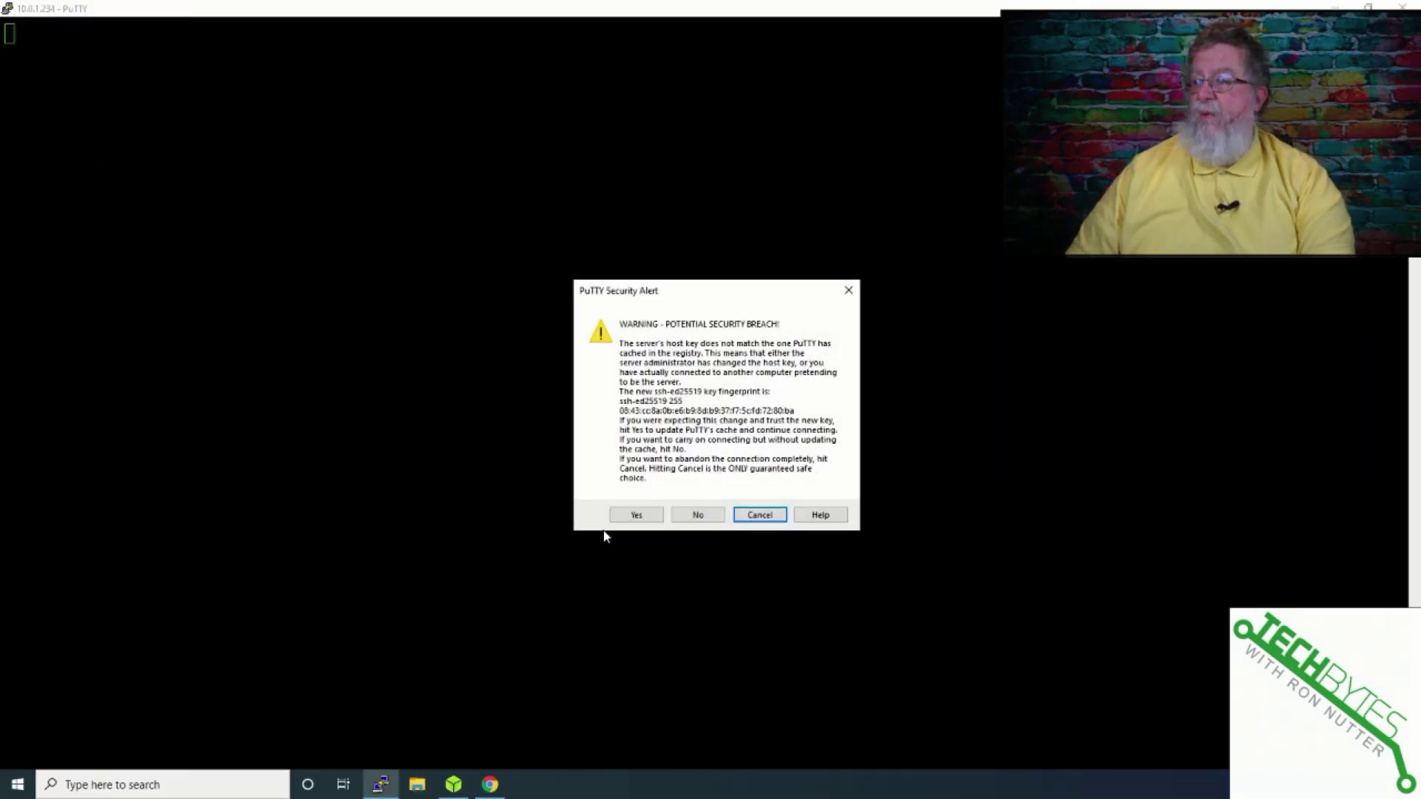
# Accept the Pi's changed host key in the PuTTY Security Alert.
pyautogui.click(635, 516)
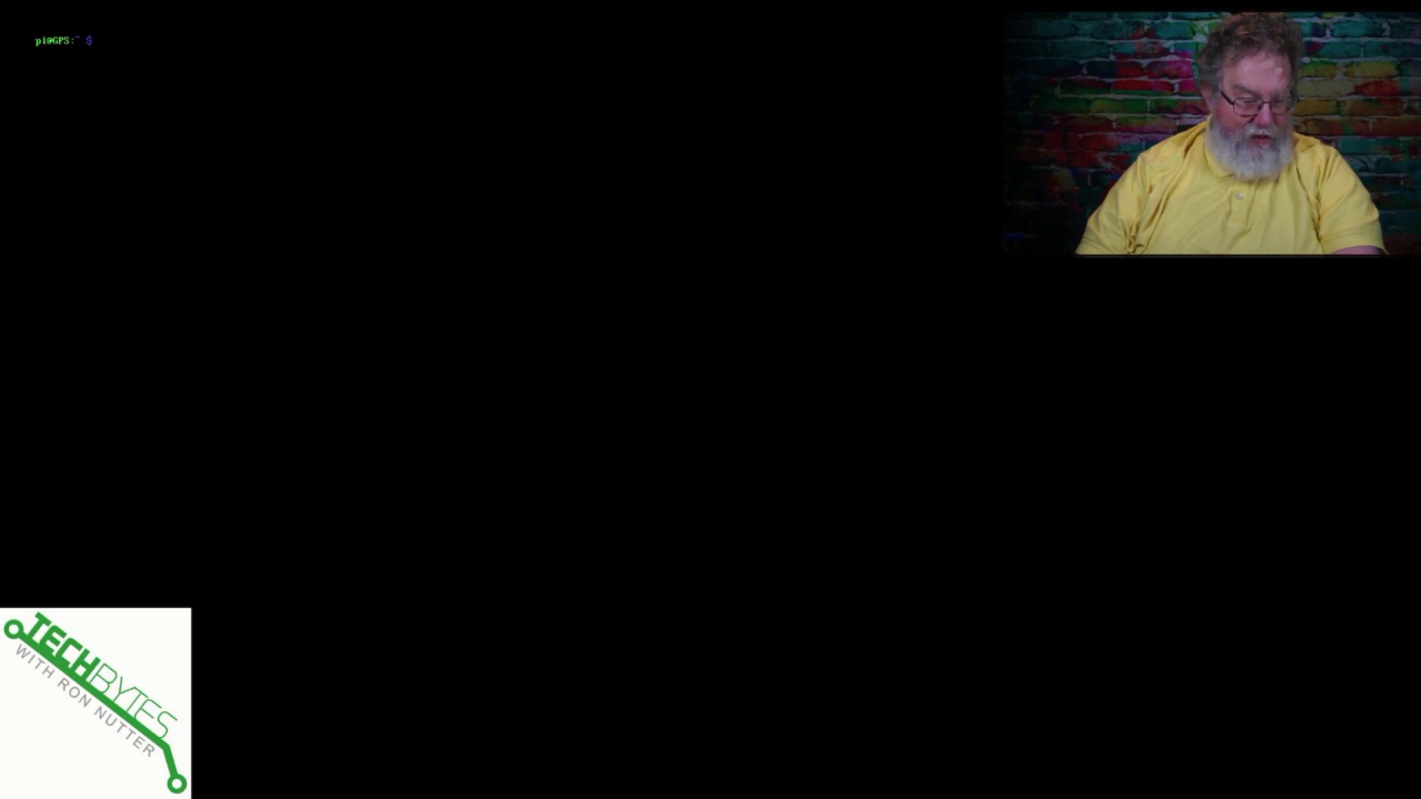
# Run sudo apt-get -y install ntp.
pyautogui.write('sudo a')
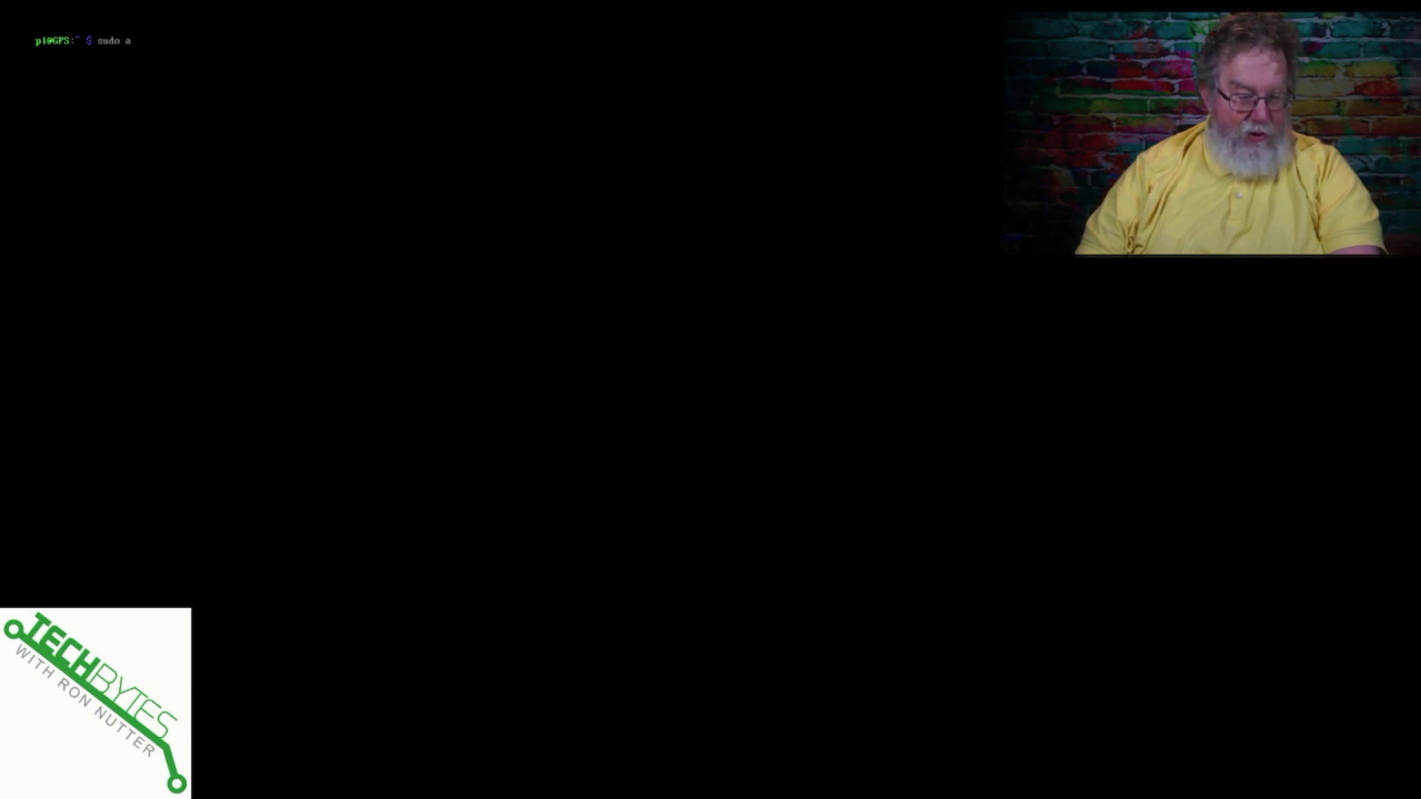
pyautogui.write('pt-get -y')
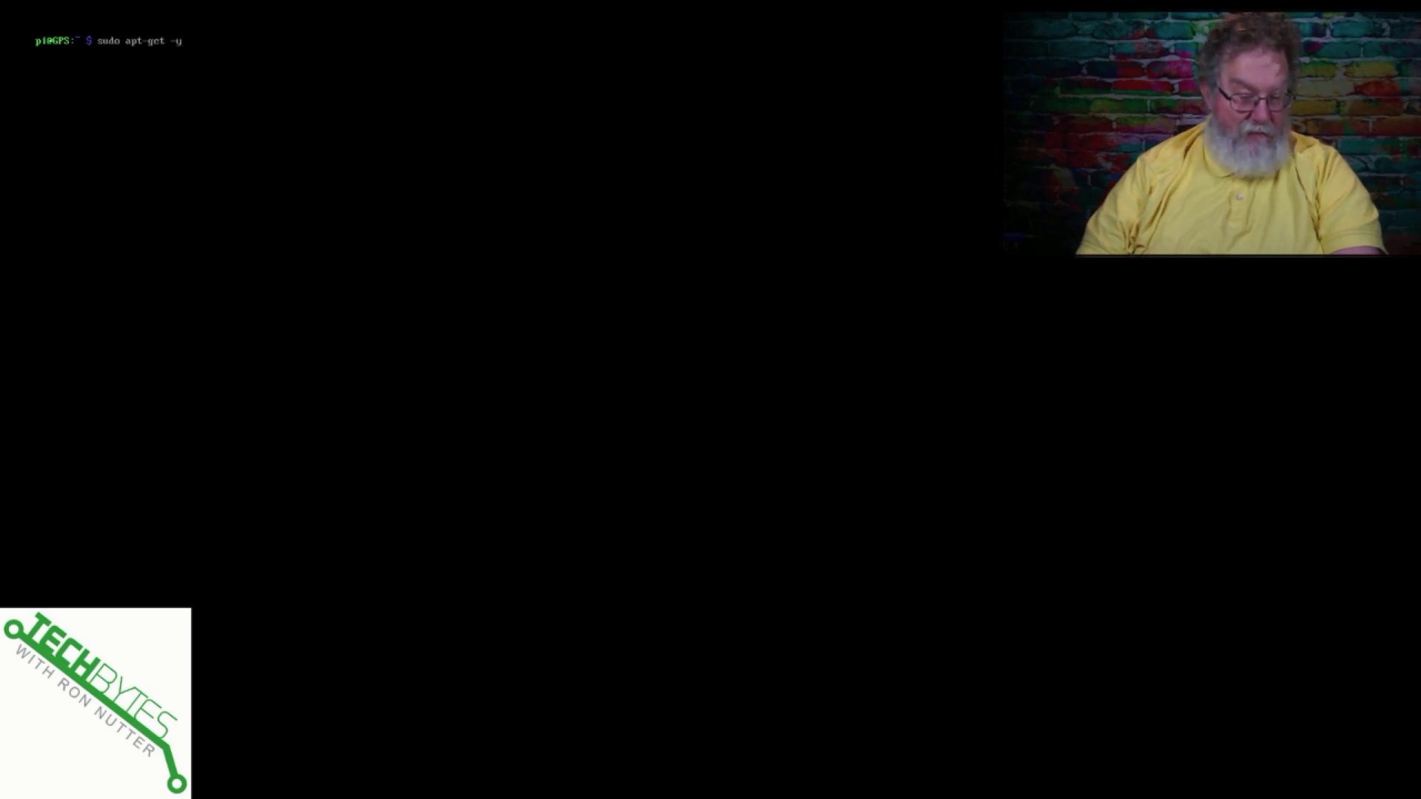
pyautogui.write('install ')
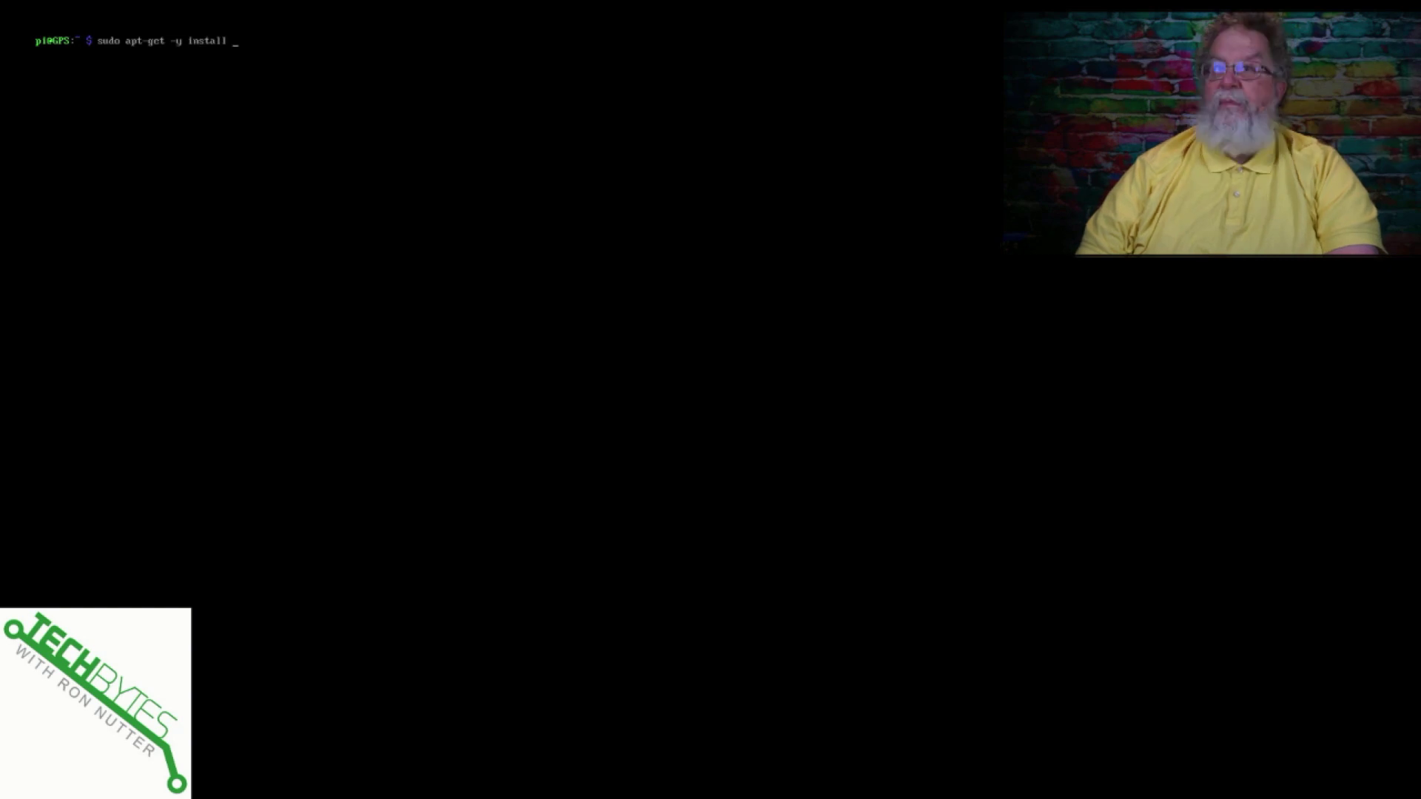
pyautogui.write('ntp')
pyautogui.press('Return')
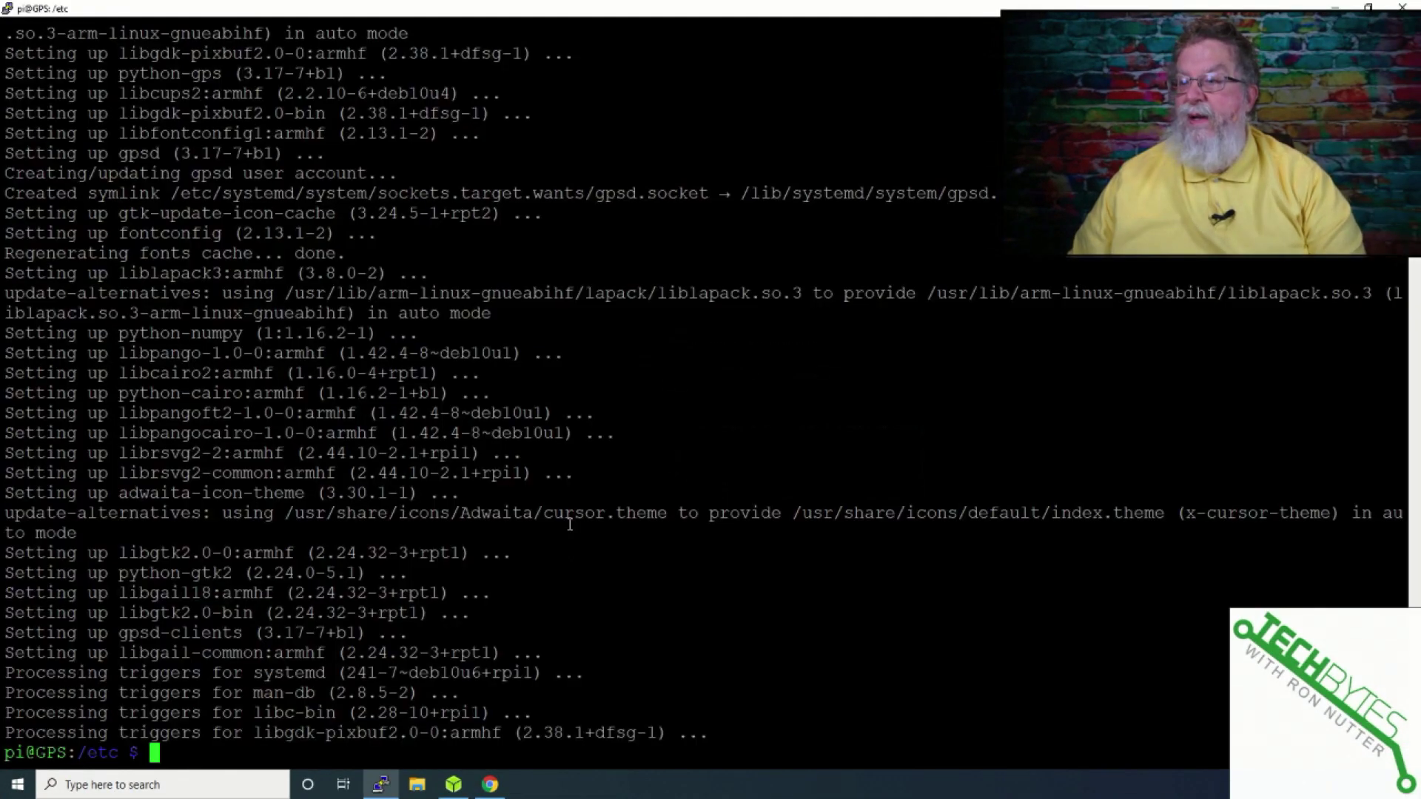
# Run sudo lsusb before and after plugging in the GPS to detect the u-blox 7 receiver.
pyautogui.rightClick(574, 523)
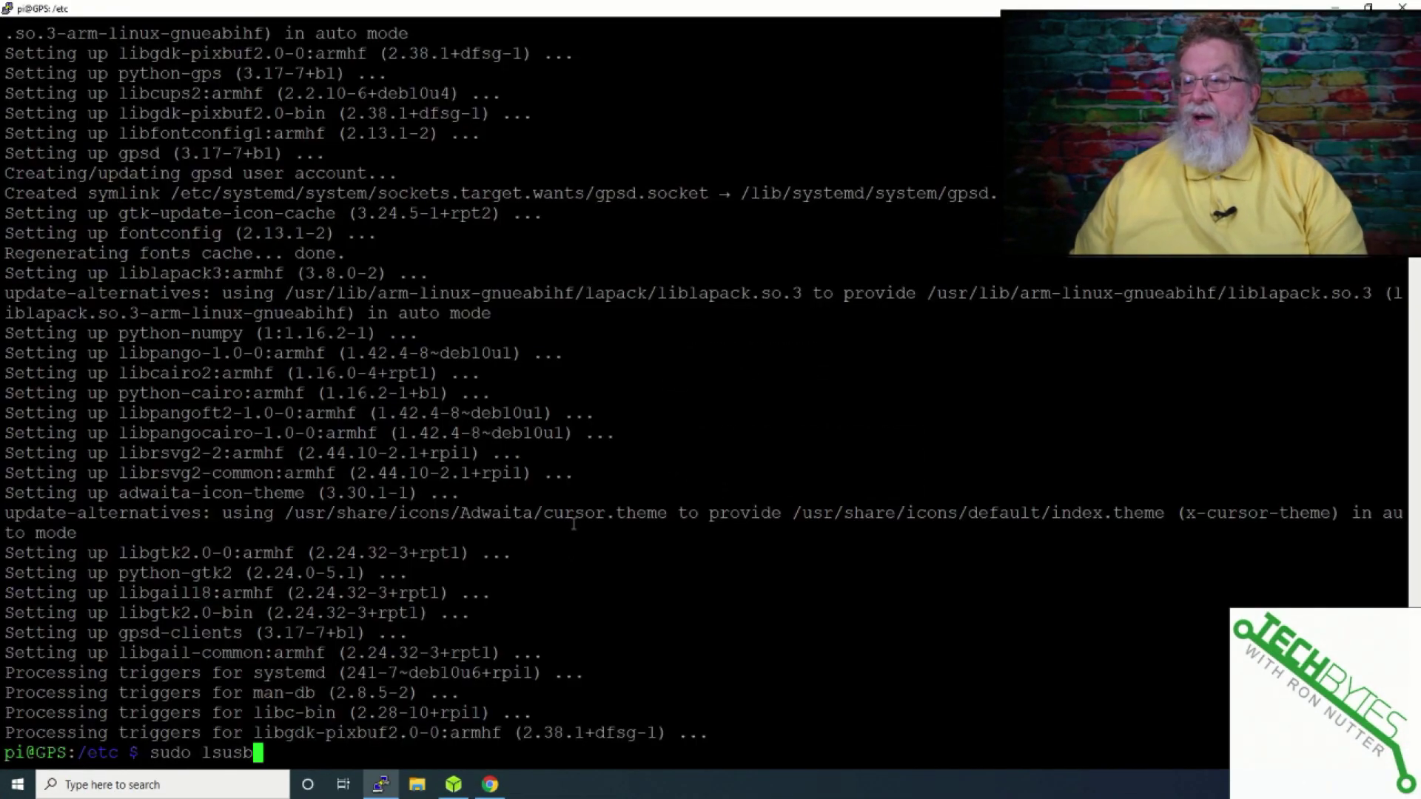
pyautogui.press('Return')
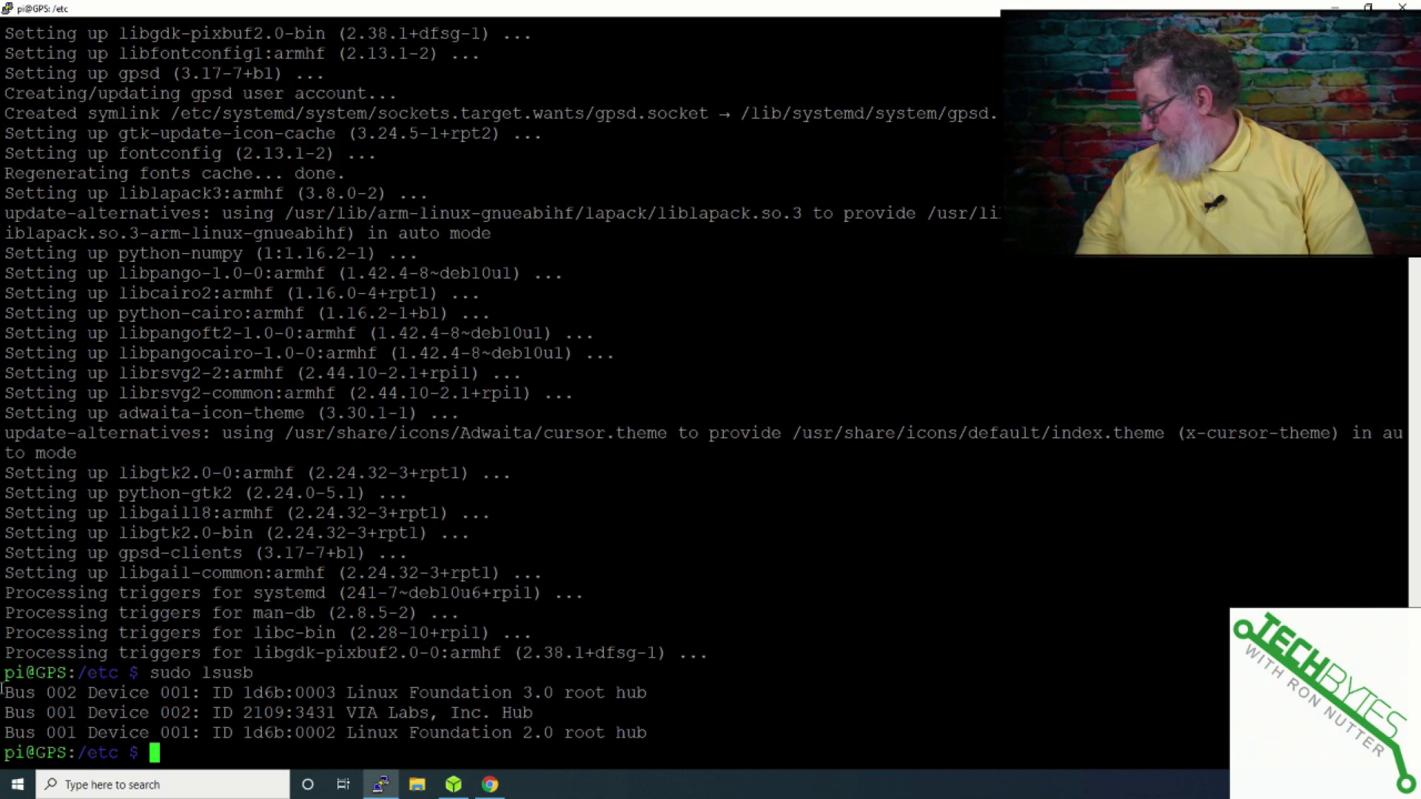
pyautogui.press('Up')
pyautogui.press('Return')
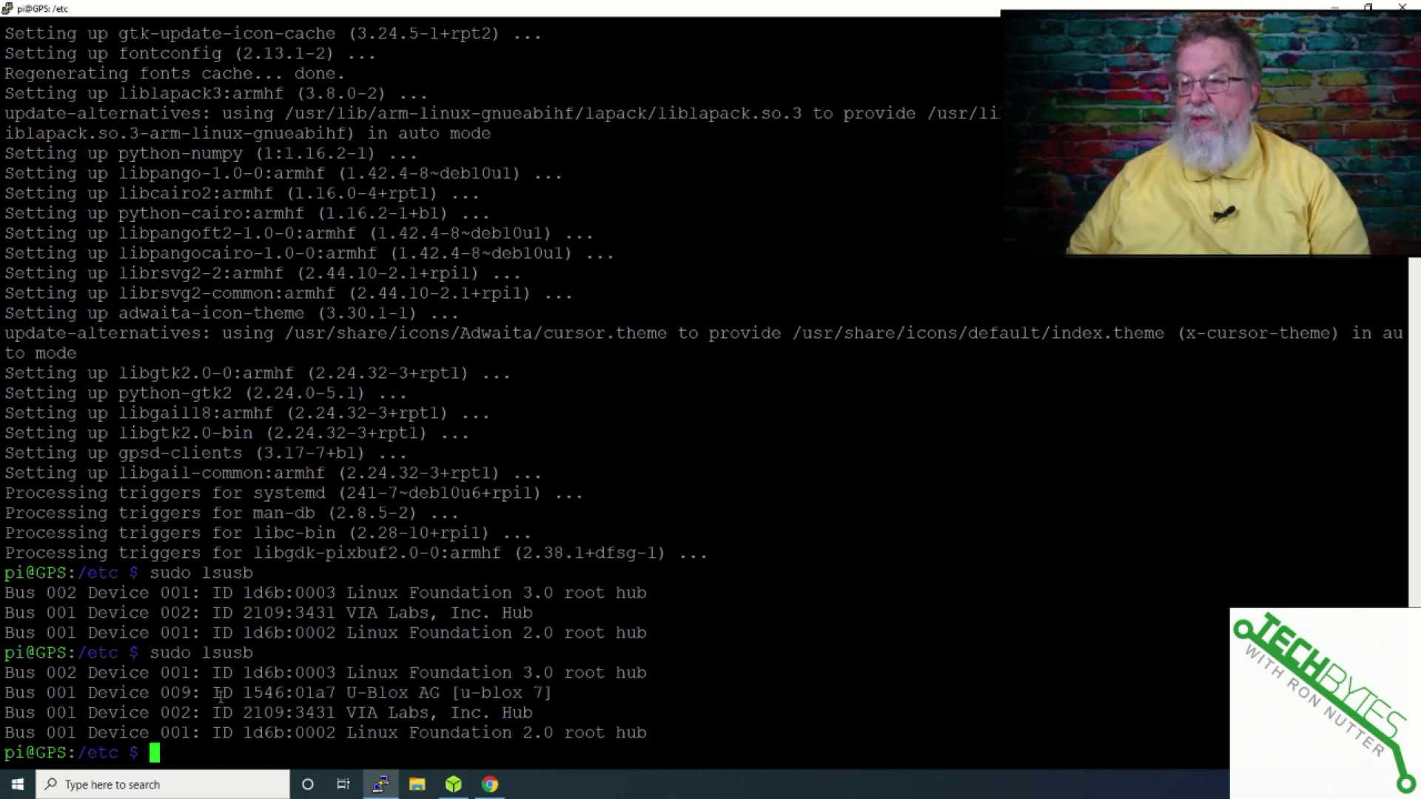
pyautogui.hotkey('alt', 'Tab')
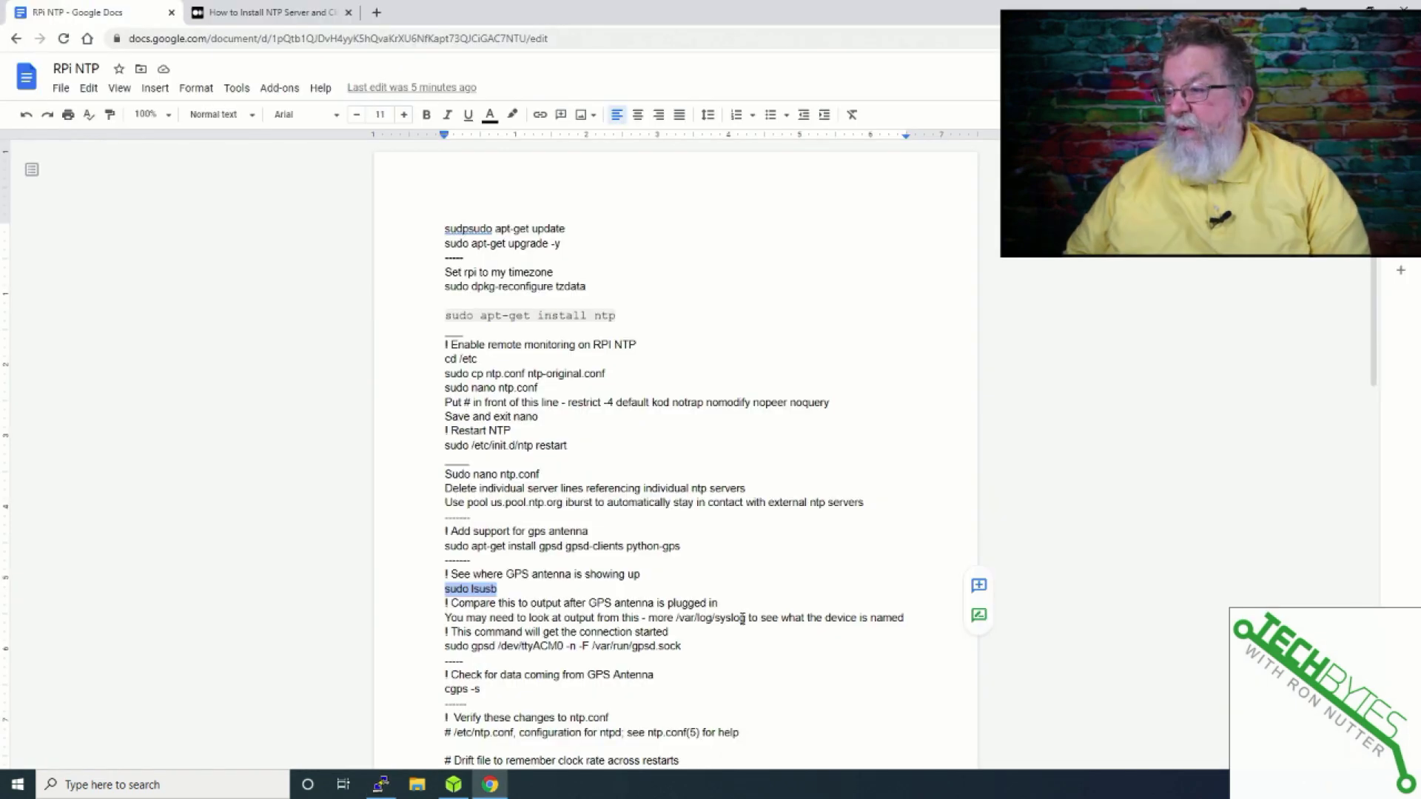
# Page through /var/log/syslog with cat | more to find the receiver on ttyACM0.
pyautogui.click(742, 619)
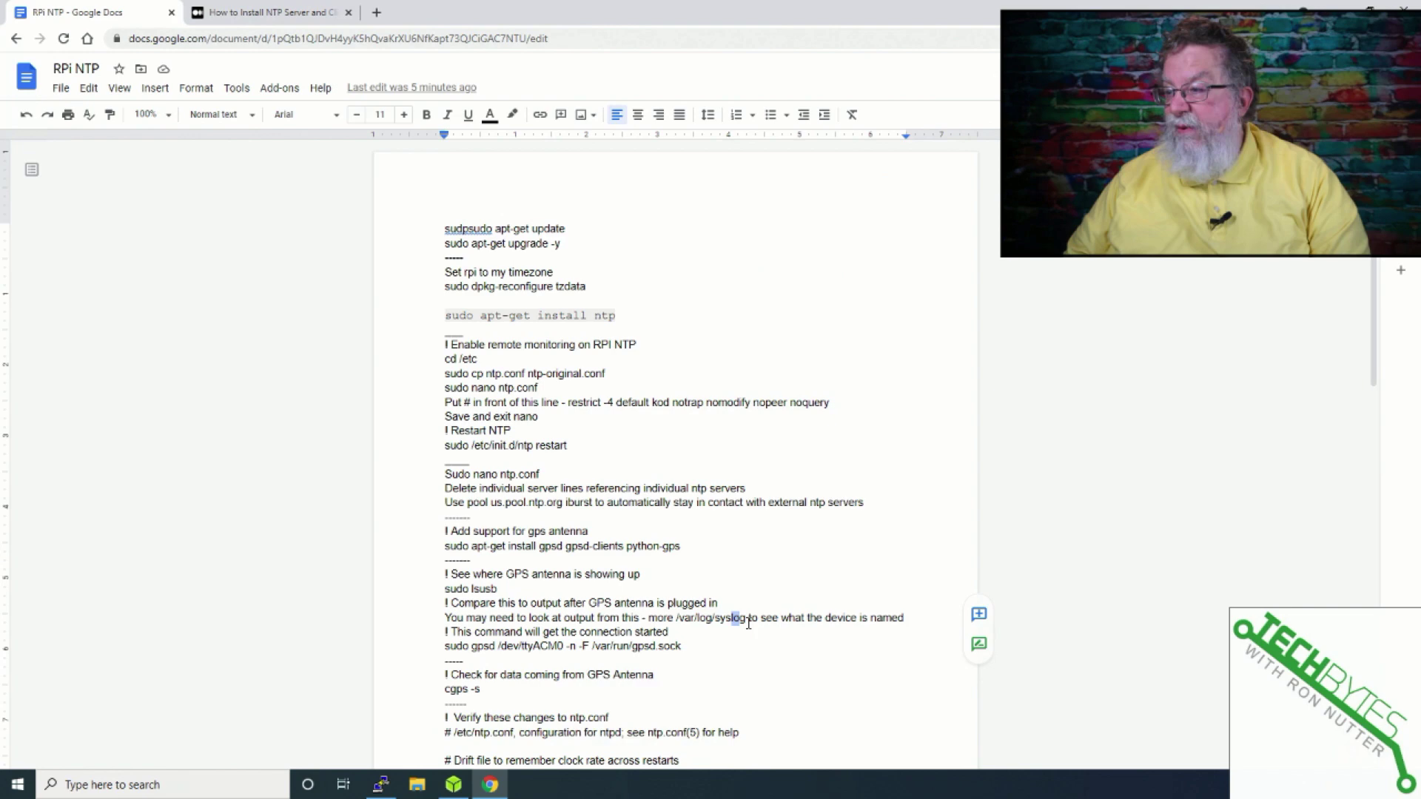
pyautogui.moveTo(745, 618); pyautogui.dragTo(675, 621)
pyautogui.hotkey('ctrl', 'c')
pyautogui.hotkey('alt', 'Tab')
pyautogui.write('cat')
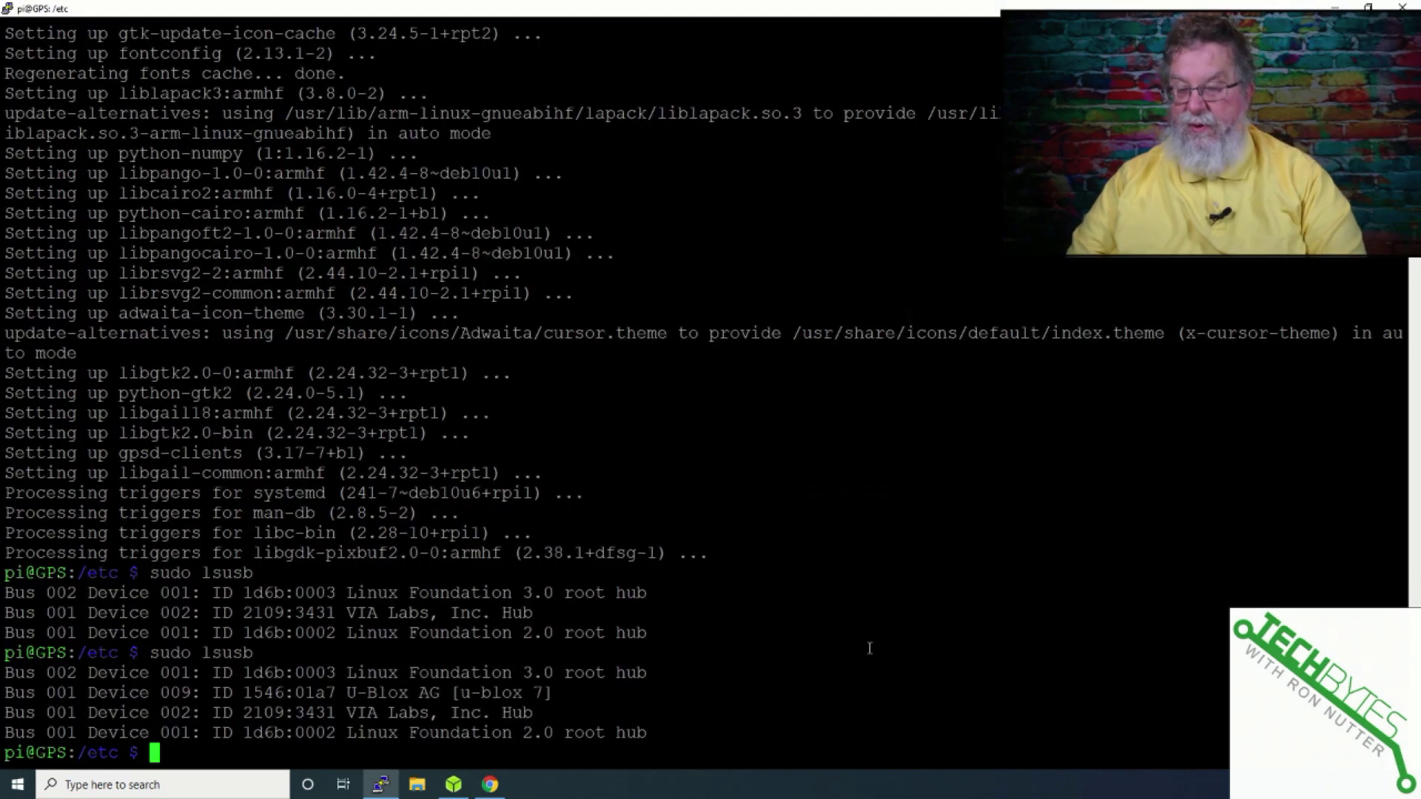
pyautogui.rightClick(843, 622)
pyautogui.write('| ')
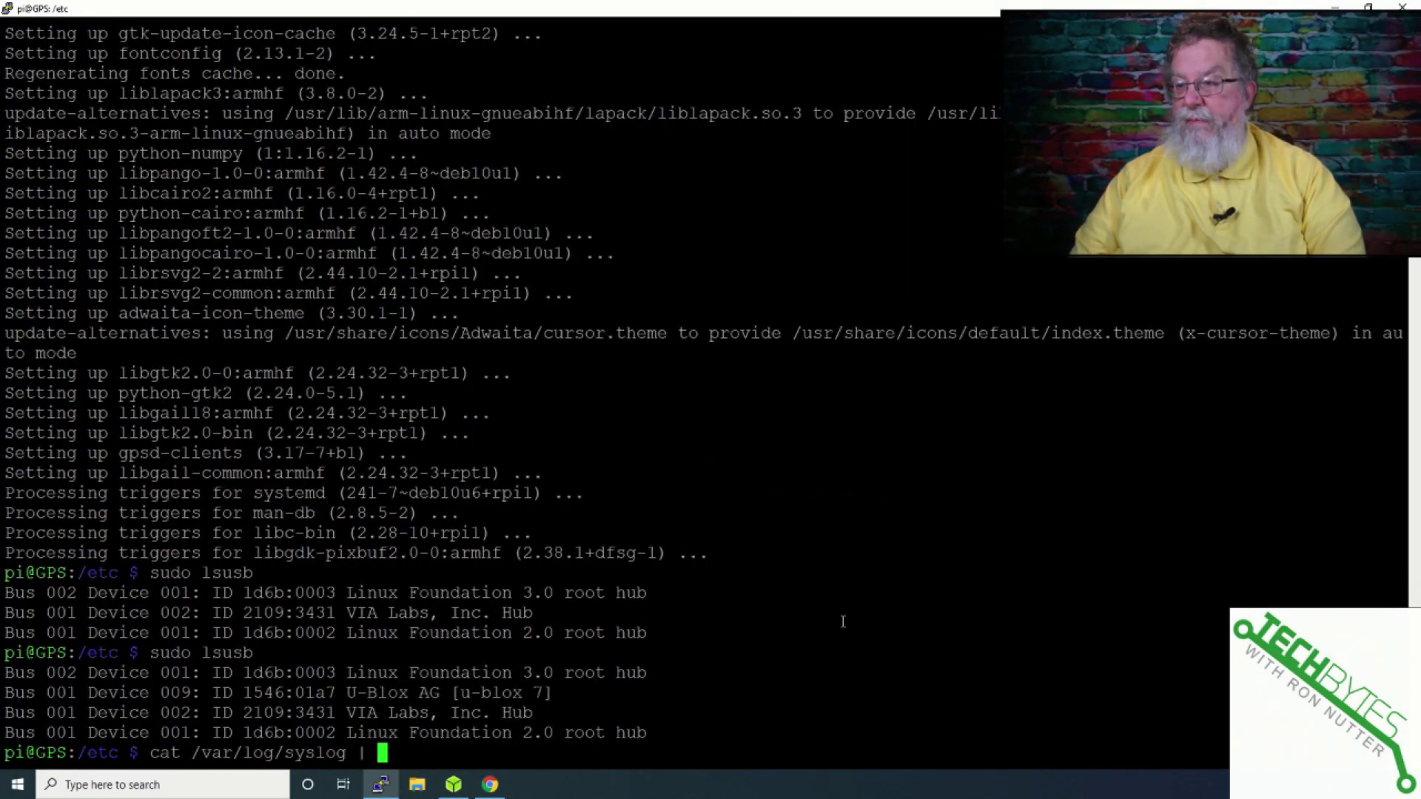
pyautogui.write('more')
pyautogui.press('Return')
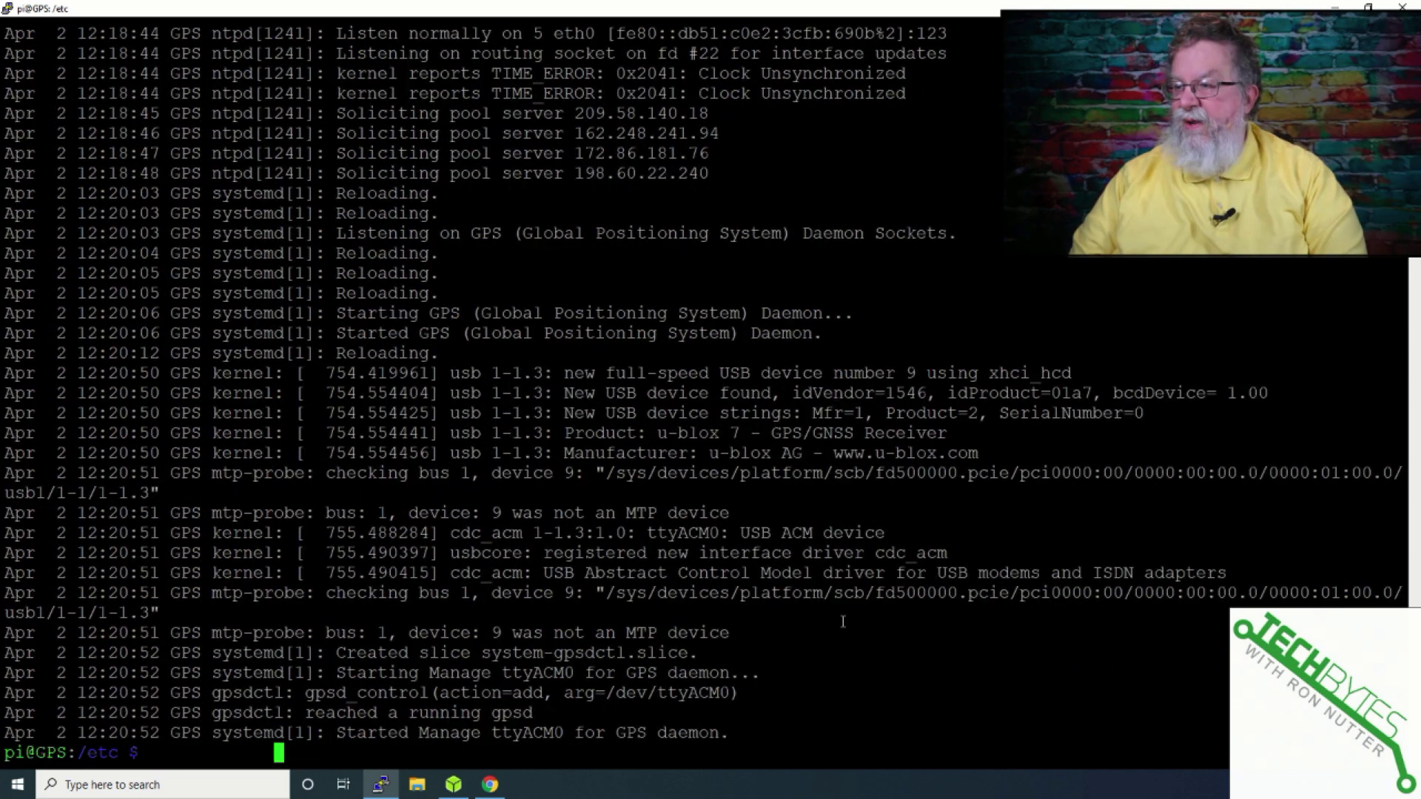
# Copy the sudo gpsd /dev/ttyACM0 command from the RPi NTP notes.
pyautogui.press('BackSpace')
pyautogui.press('BackSpace')
pyautogui.press('BackSpace')
pyautogui.press('BackSpace')
pyautogui.press('BackSpace')
pyautogui.press('BackSpace')
pyautogui.press('BackSpace')
pyautogui.press('BackSpace')
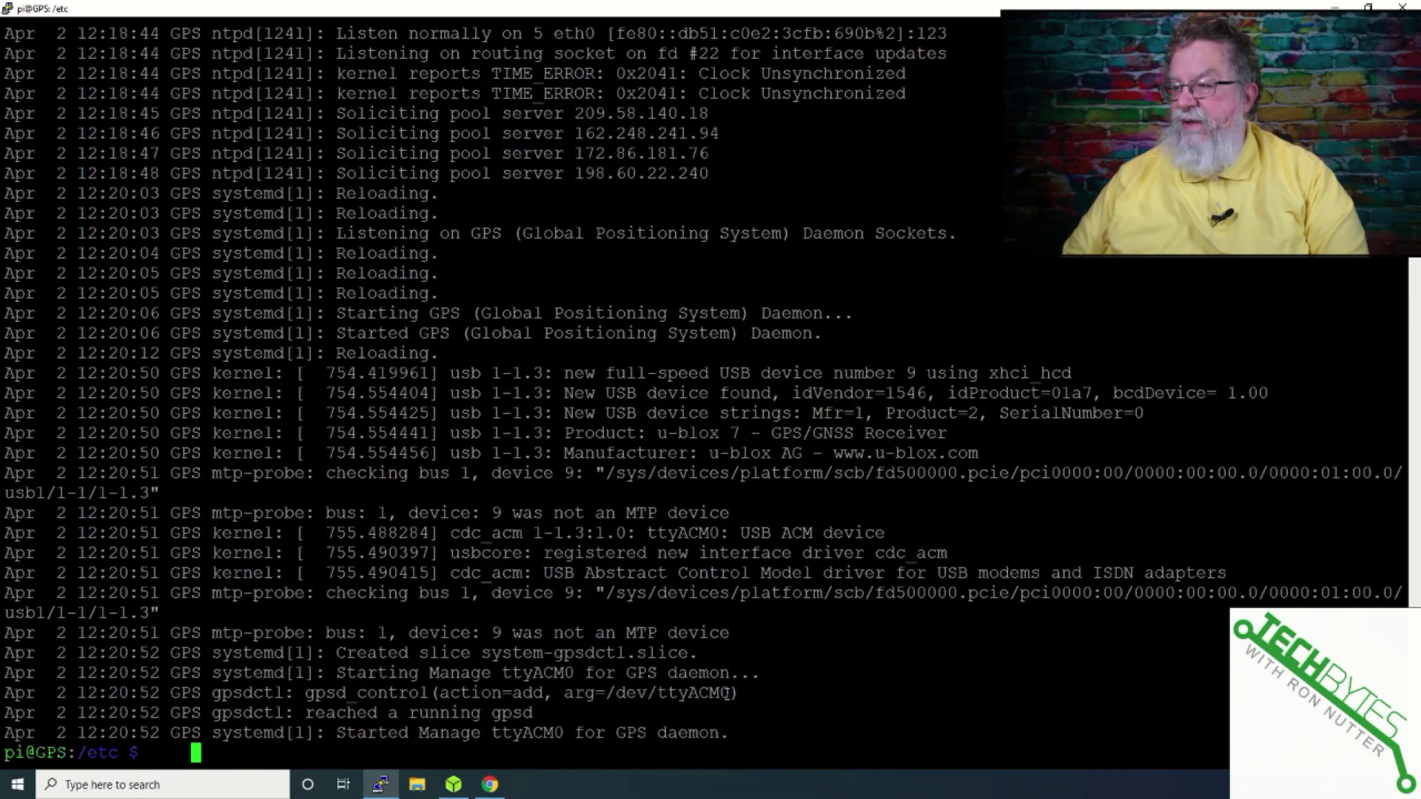
pyautogui.hotkey('alt', 'Tab')
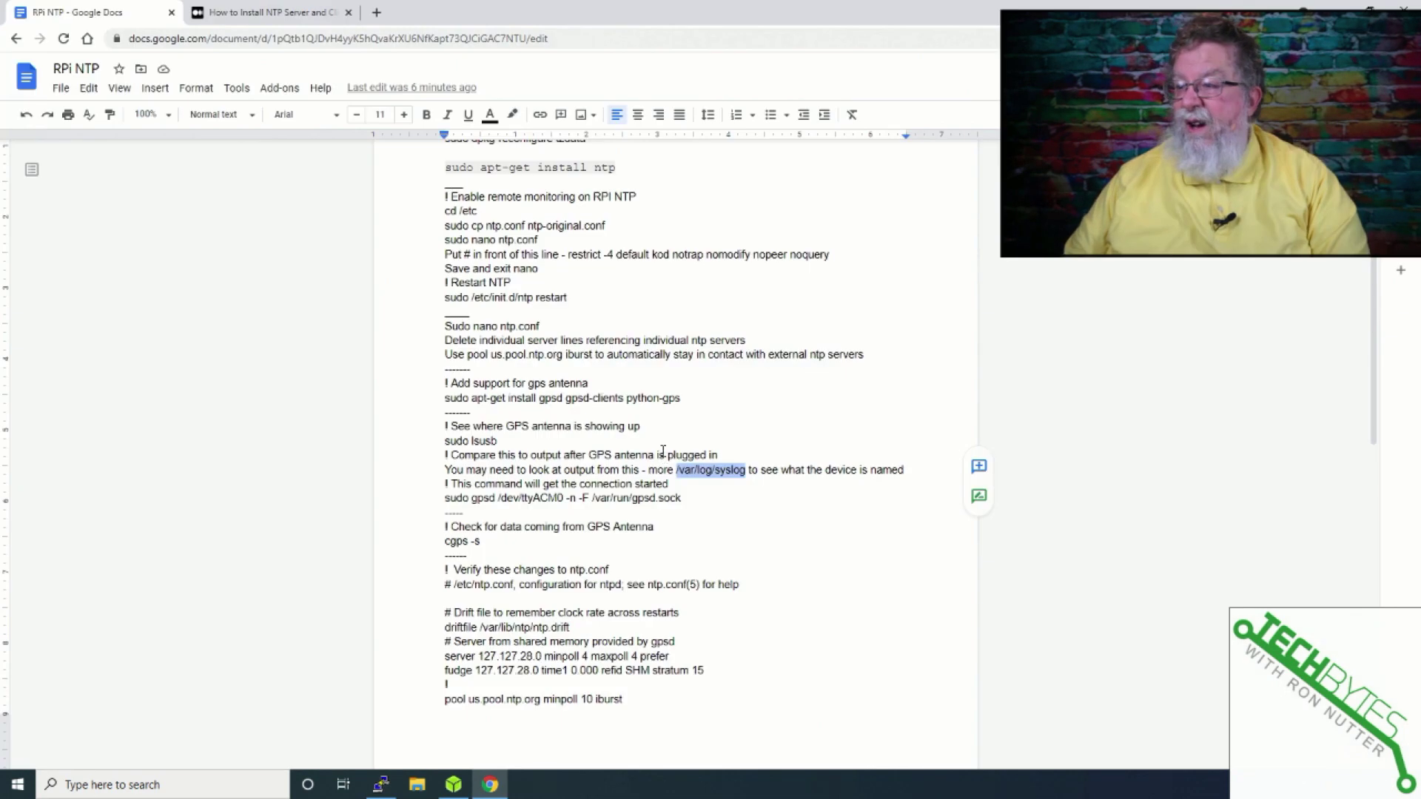
pyautogui.moveTo(683, 495); pyautogui.dragTo(459, 492)
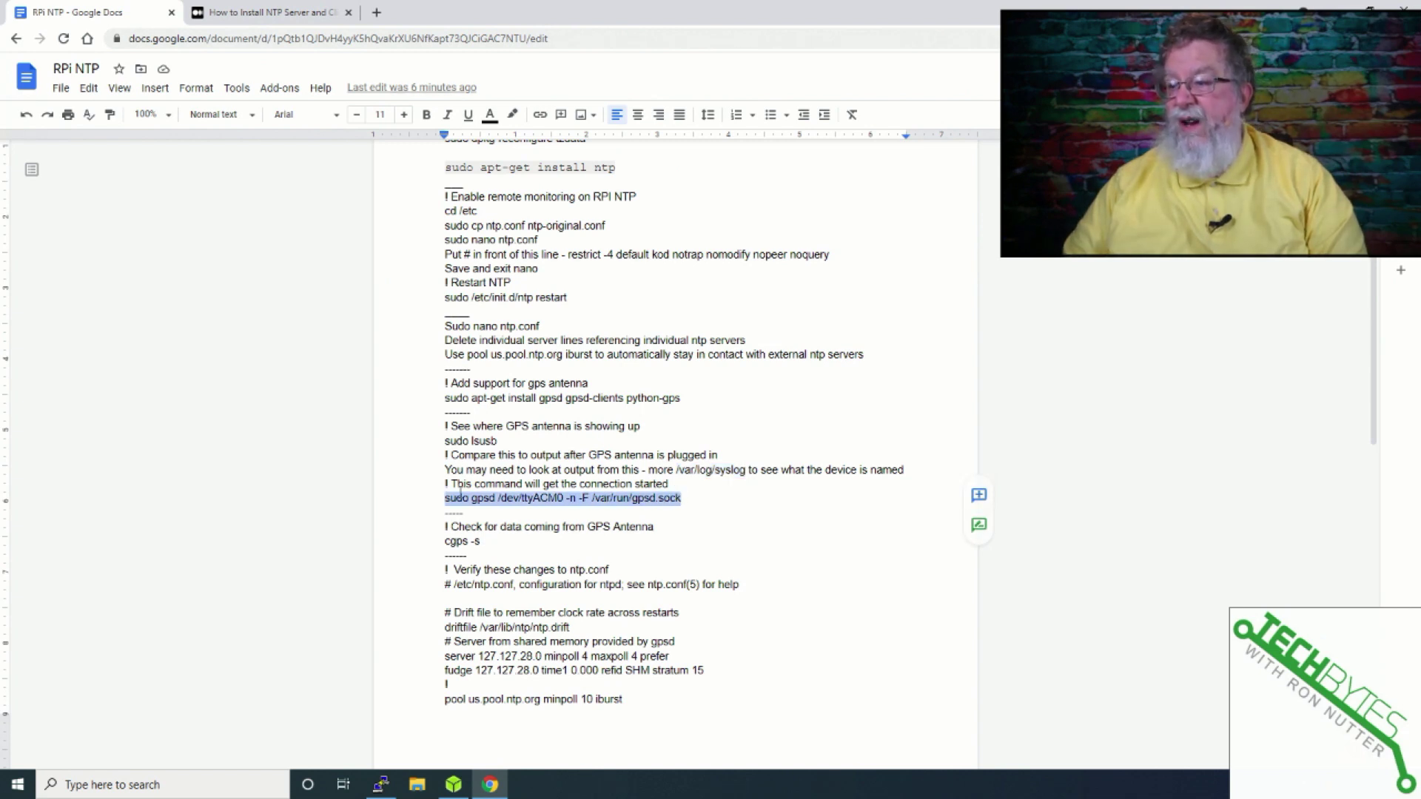
# Copy the cgps -s command from the RPi NTP notes.
pyautogui.moveTo(481, 542); pyautogui.dragTo(442, 544)
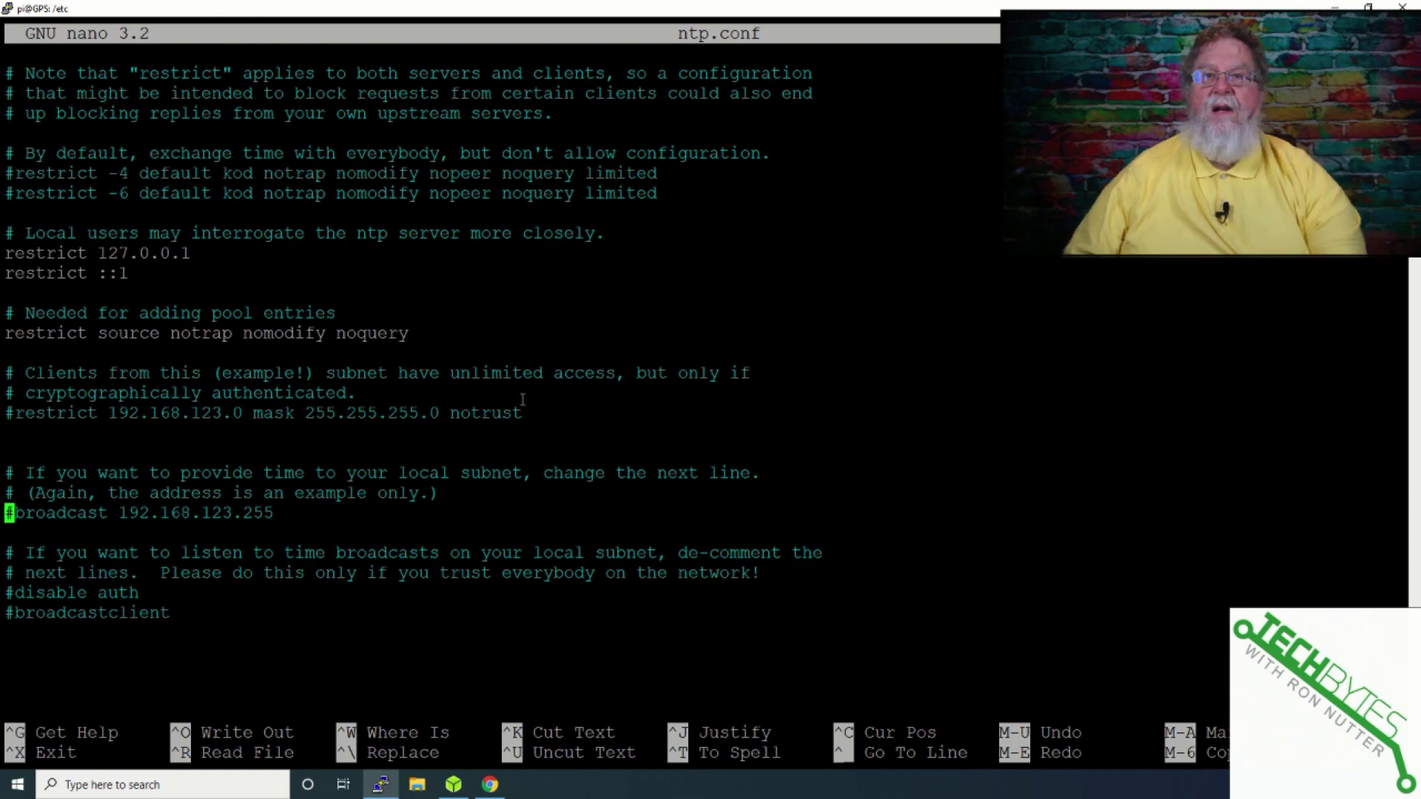
# Compare the server and fudge lines at the top of ntp.conf against the RPi NTP notes.
pyautogui.hotkey('alt', 'Tab')
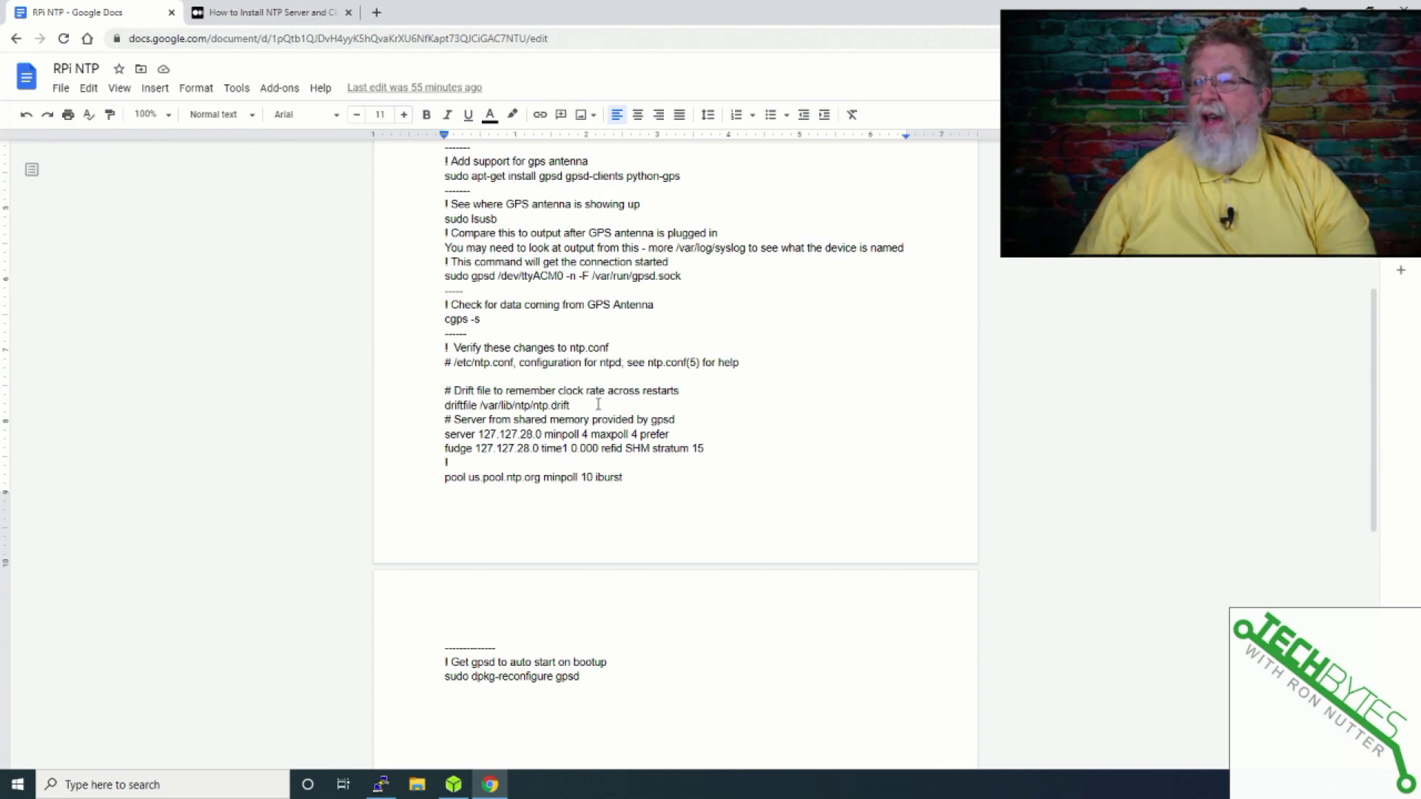
pyautogui.hotkey('alt', 'Tab')
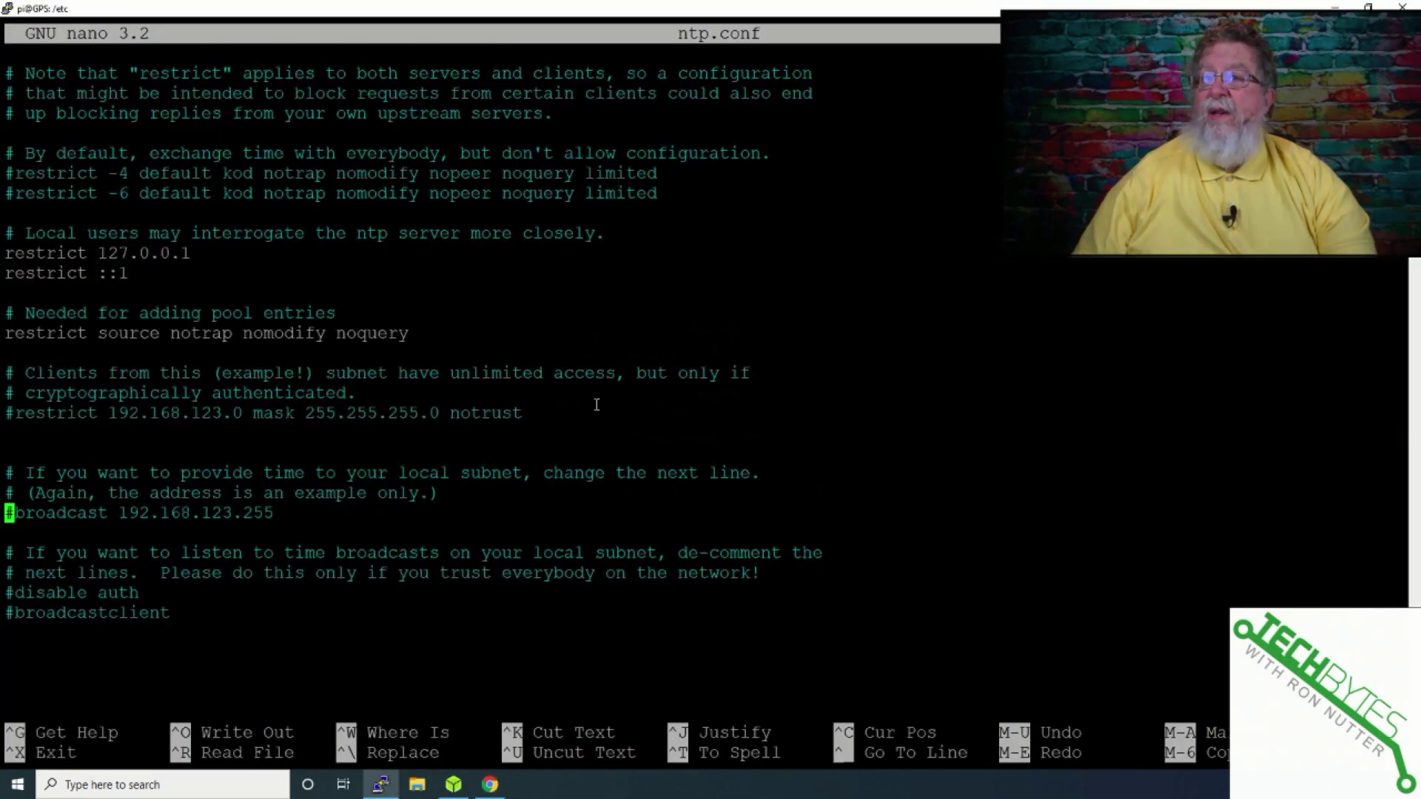
pyautogui.press('Up')
pyautogui.press('Up')
pyautogui.press('Up')
pyautogui.press('Up')
pyautogui.press('Up')
pyautogui.press('Up')
pyautogui.press('Up')
pyautogui.press('Up')
pyautogui.press('Up')
pyautogui.press('Up')
pyautogui.press('Up')
pyautogui.press('Up')
pyautogui.press('Up')
pyautogui.press('Up')
pyautogui.press('Up')
pyautogui.press('Up')
pyautogui.press('Up')
pyautogui.press('Up')
pyautogui.press('Up')
pyautogui.press('Up')
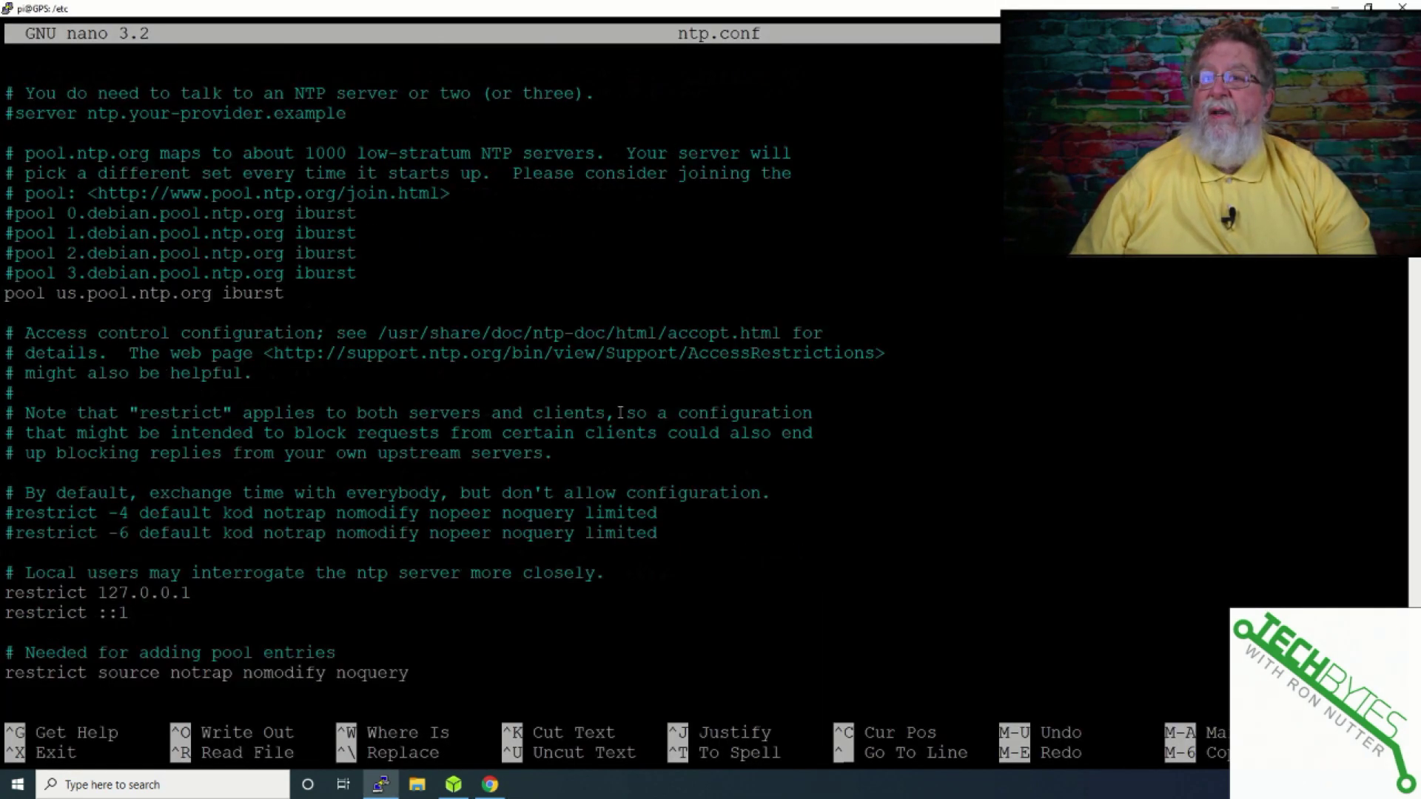
pyautogui.press('Up')
pyautogui.press('Up')
pyautogui.press('Up')
pyautogui.press('Up')
pyautogui.press('Up')
pyautogui.press('Up')
pyautogui.press('Up')
pyautogui.press('Up')
pyautogui.press('Up')
pyautogui.press('Up')
pyautogui.press('Up')
pyautogui.press('Up')
pyautogui.press('Up')
pyautogui.press('Up')
pyautogui.press('Up')
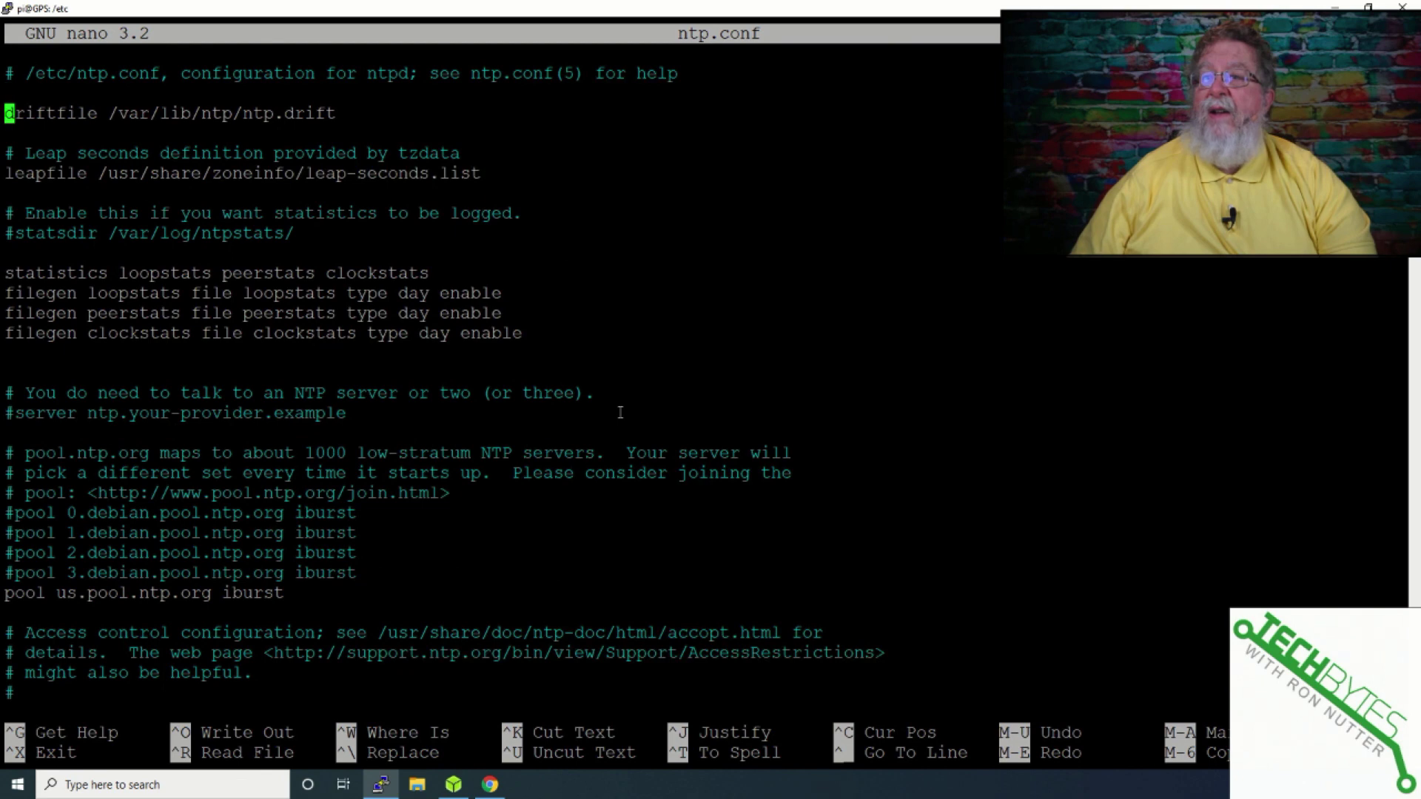
# Recheck ntp.conf down to the broadcast section, then select the notes' gpsd auto-start steps.
pyautogui.hotkey('alt', 'Tab')
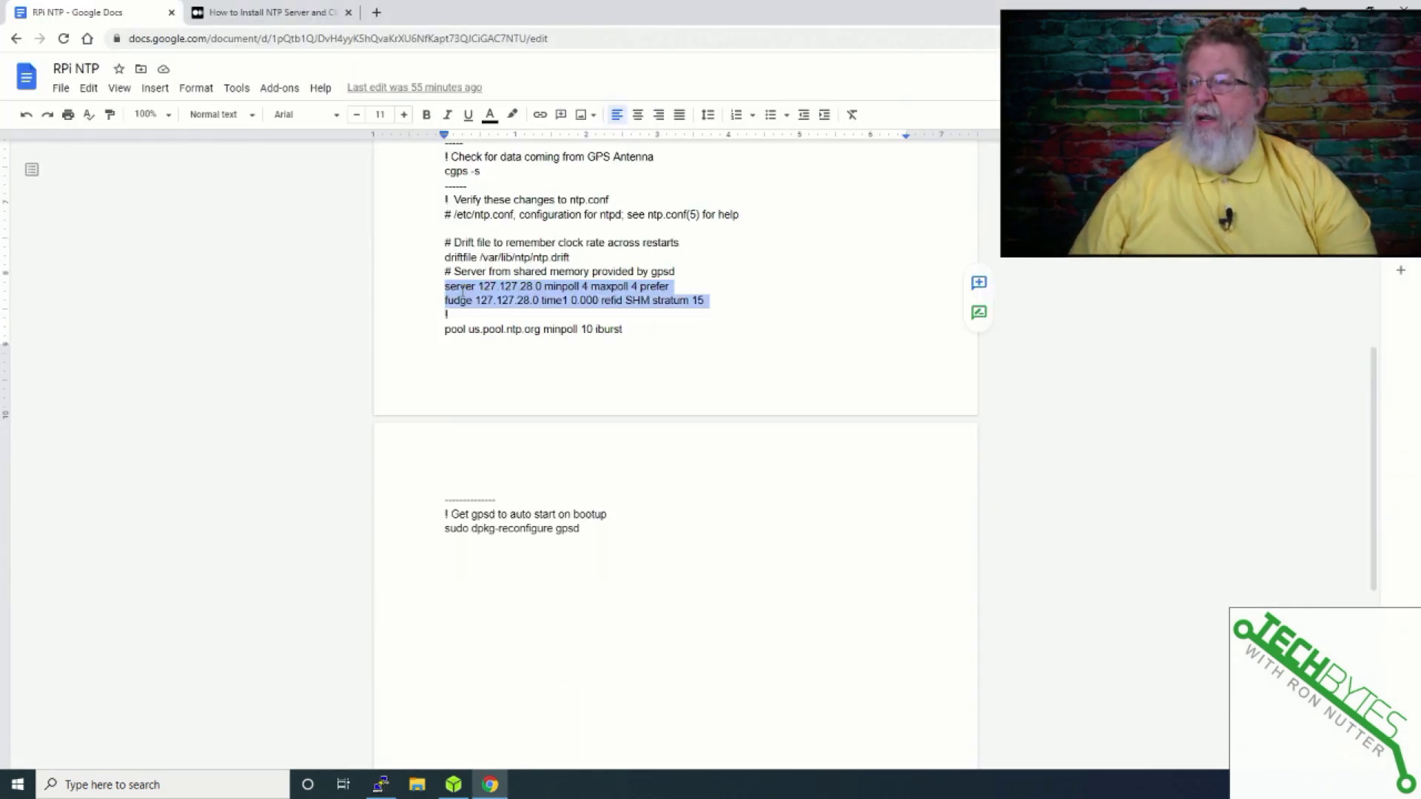
pyautogui.hotkey('alt', 'Tab')
pyautogui.press('Down')
pyautogui.press('Down')
pyautogui.press('Down')
pyautogui.press('Down')
pyautogui.press('Down')
pyautogui.press('Down')
pyautogui.press('Down')
pyautogui.press('Down')
pyautogui.press('Down')
pyautogui.press('Down')
pyautogui.press('Down')
pyautogui.press('Down')
pyautogui.press('Down')
pyautogui.press('Down')
pyautogui.press('Down')
pyautogui.press('Down')
pyautogui.press('Down')
pyautogui.press('Down')
pyautogui.press('Down')
pyautogui.press('Down')
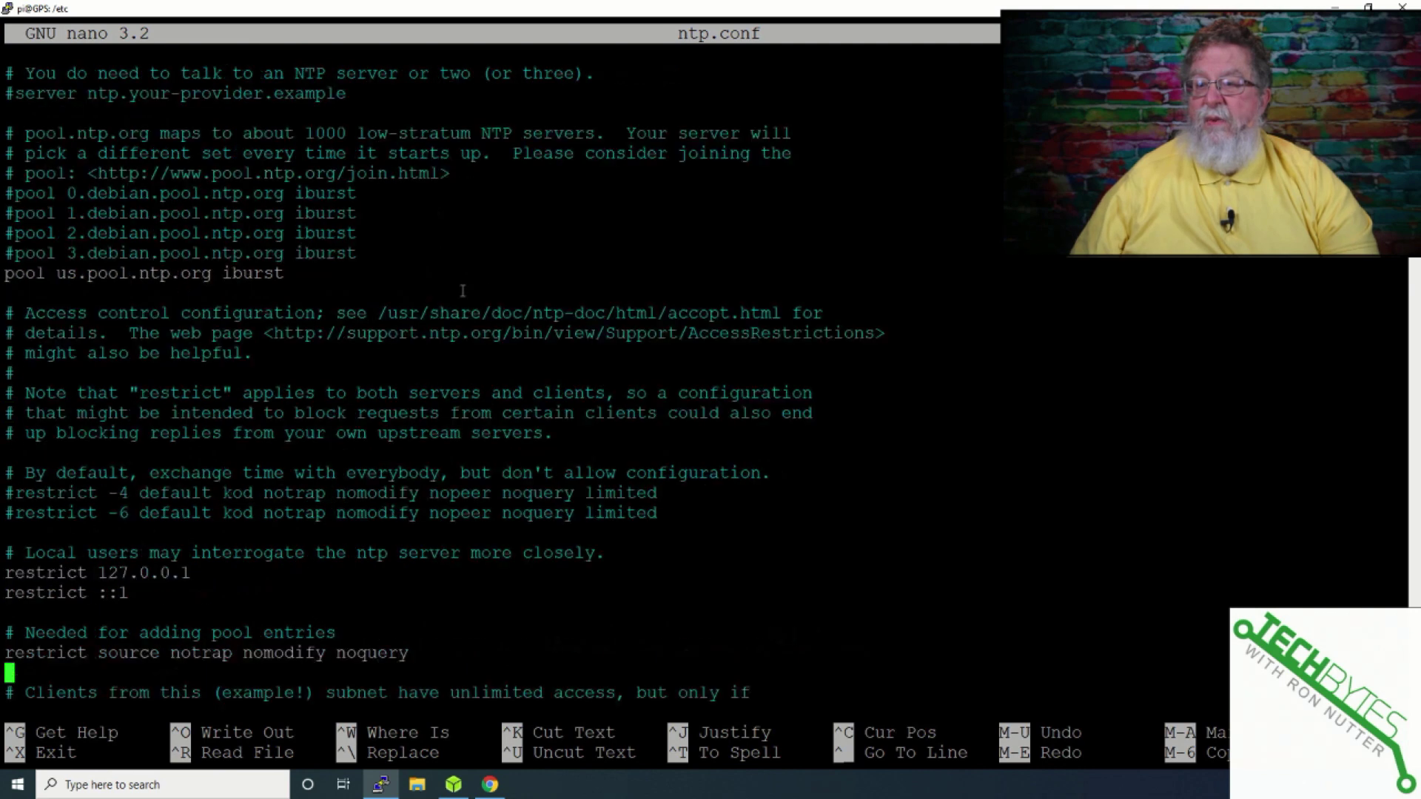
pyautogui.press('Down')
pyautogui.press('Down')
pyautogui.press('Down')
pyautogui.press('Down')
pyautogui.press('Down')
pyautogui.press('Down')
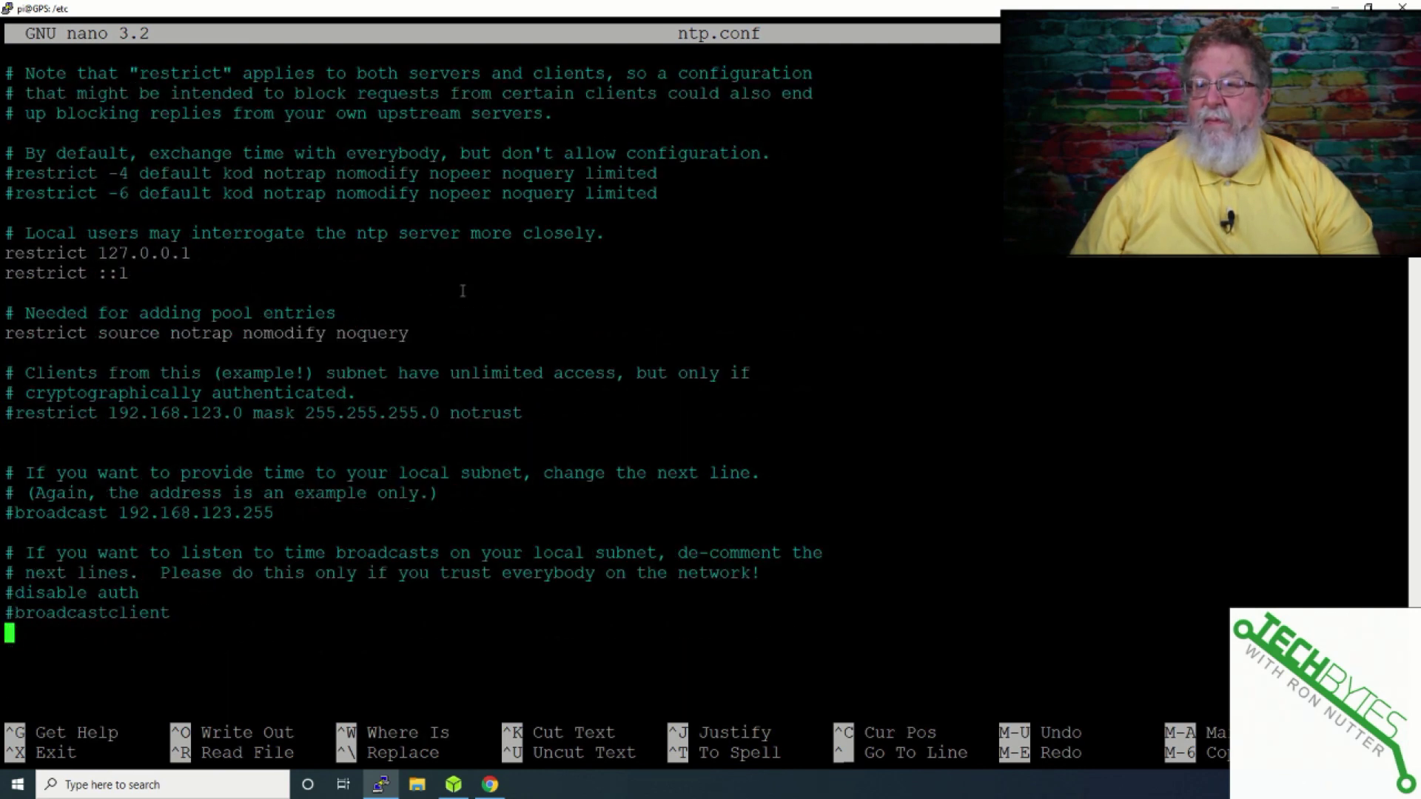
pyautogui.hotkey('alt', 'Tab')
pyautogui.moveTo(581, 528); pyautogui.dragTo(429, 522)
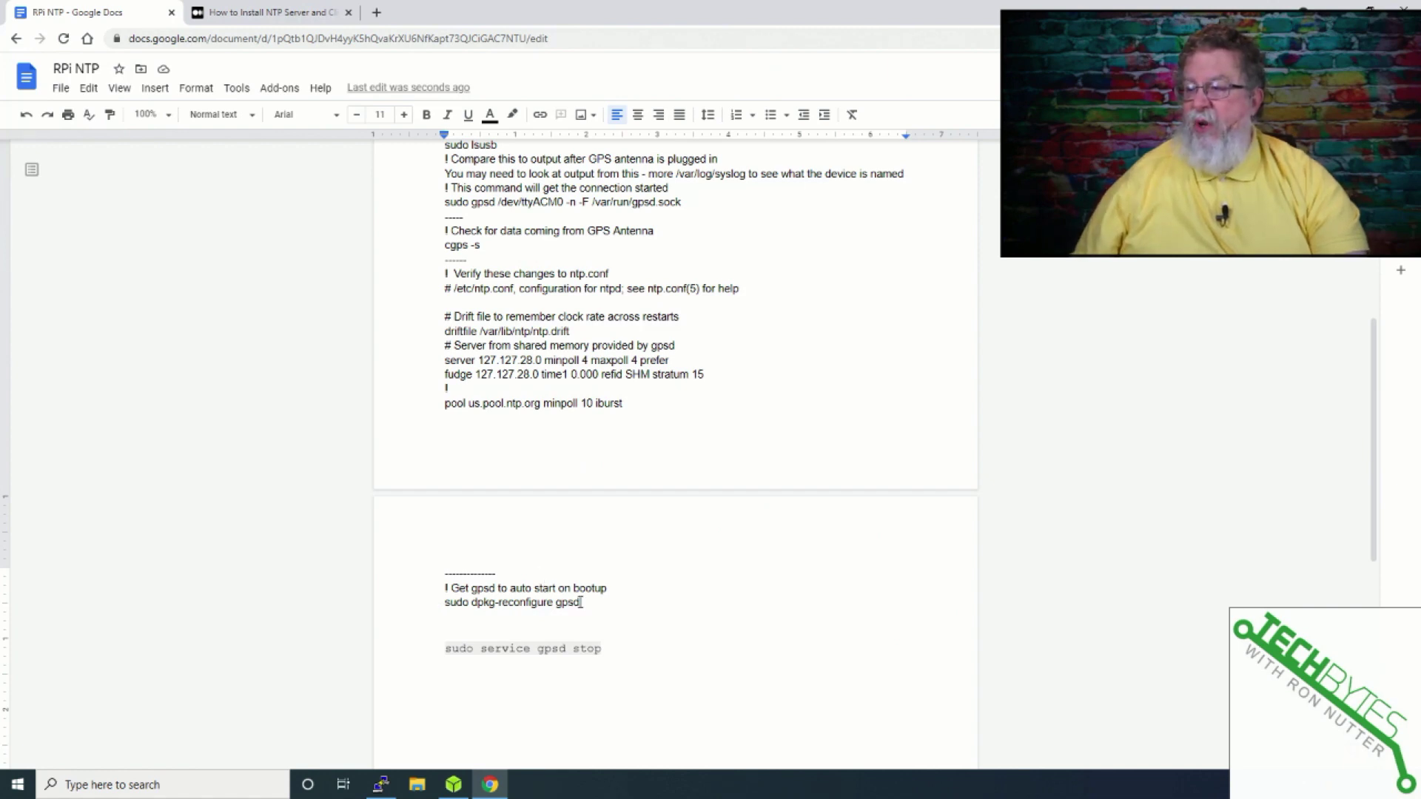
# Copy 'sudo dpkg-reconfigure gpsd' from the notes' gpsd auto-start section.
pyautogui.moveTo(582, 603); pyautogui.dragTo(442, 610)
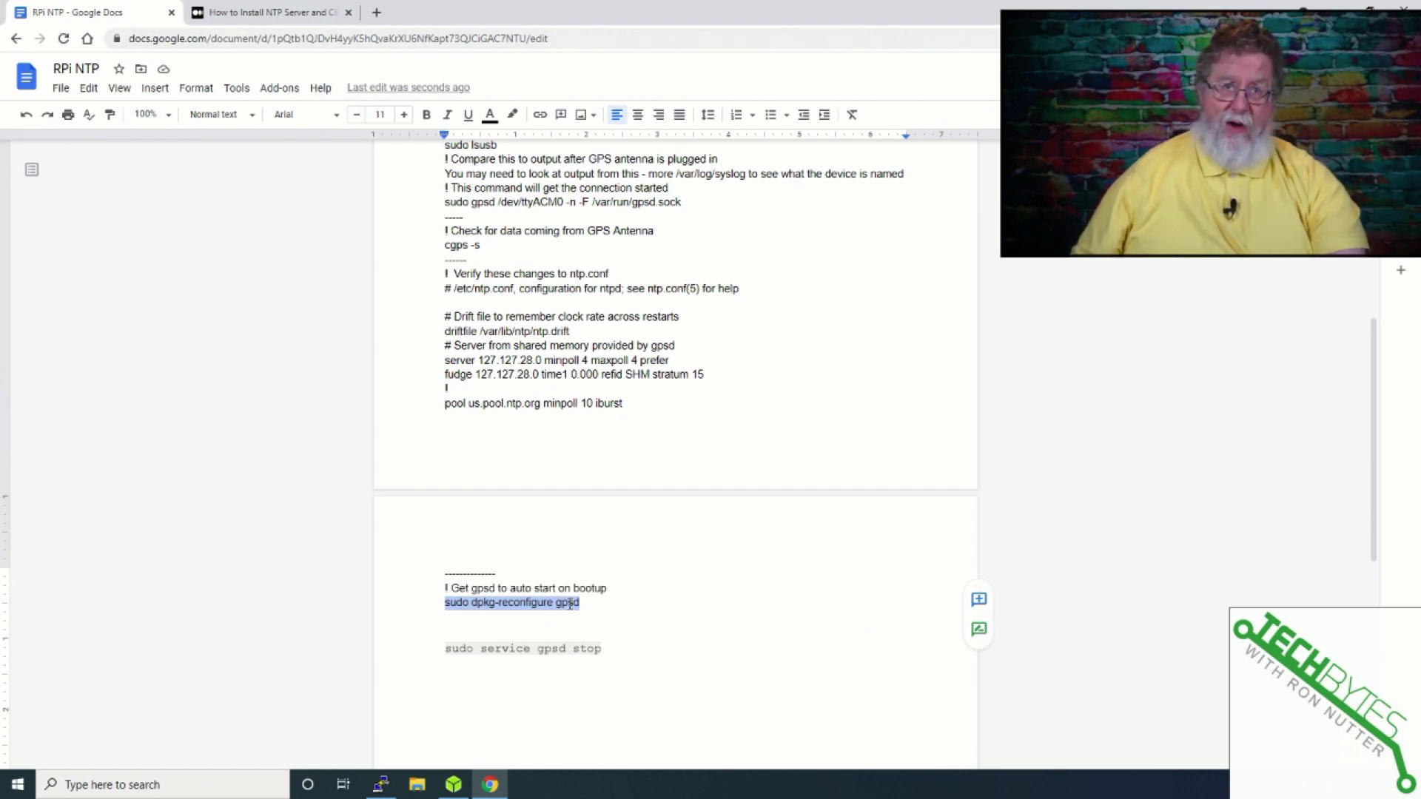
# Return to the PuTTY terminal showing cgps live GPS fix data.
pyautogui.hotkey('alt', 'Tab')
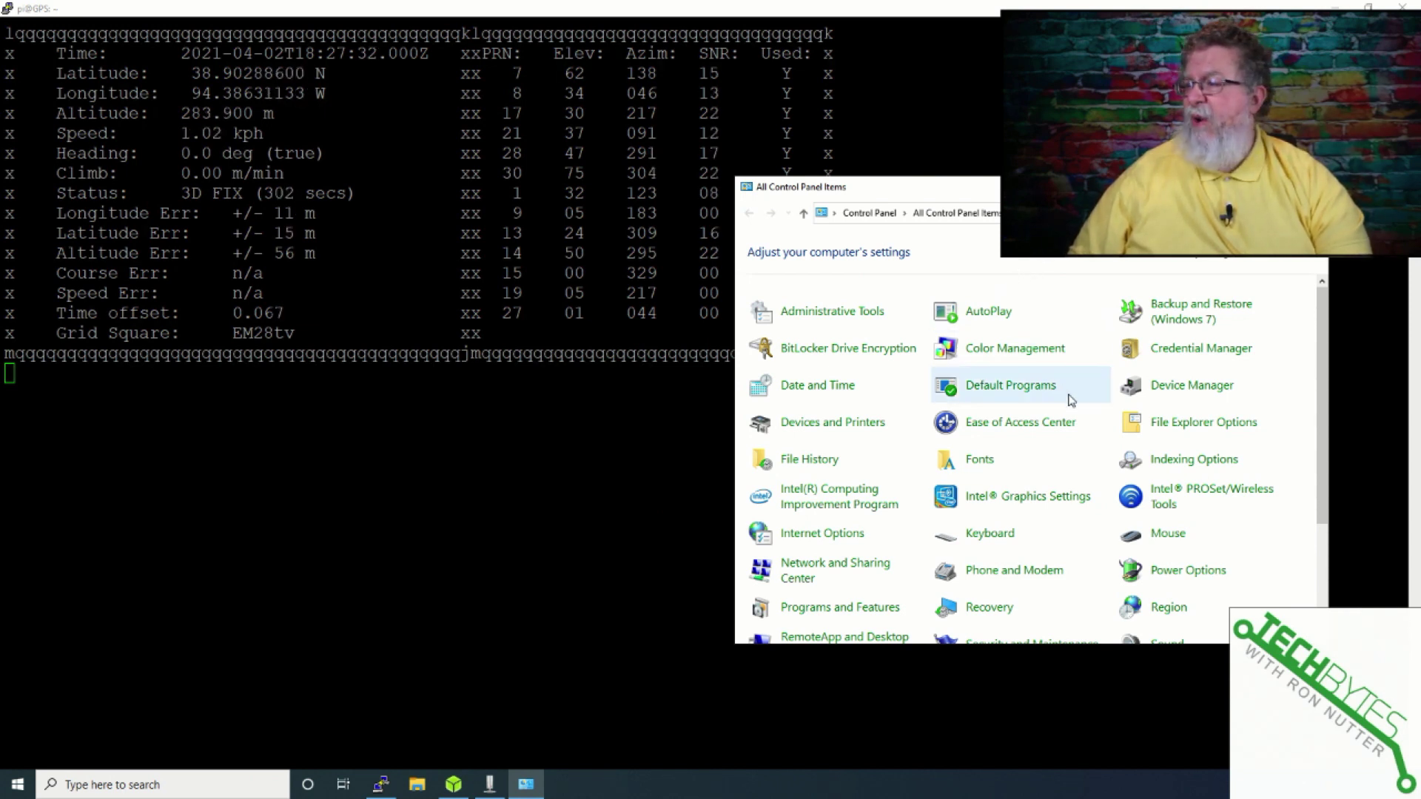
# Set the Windows Internet Time server to 10.0.1.234 and sync the clock with it.
pyautogui.click(842, 388)
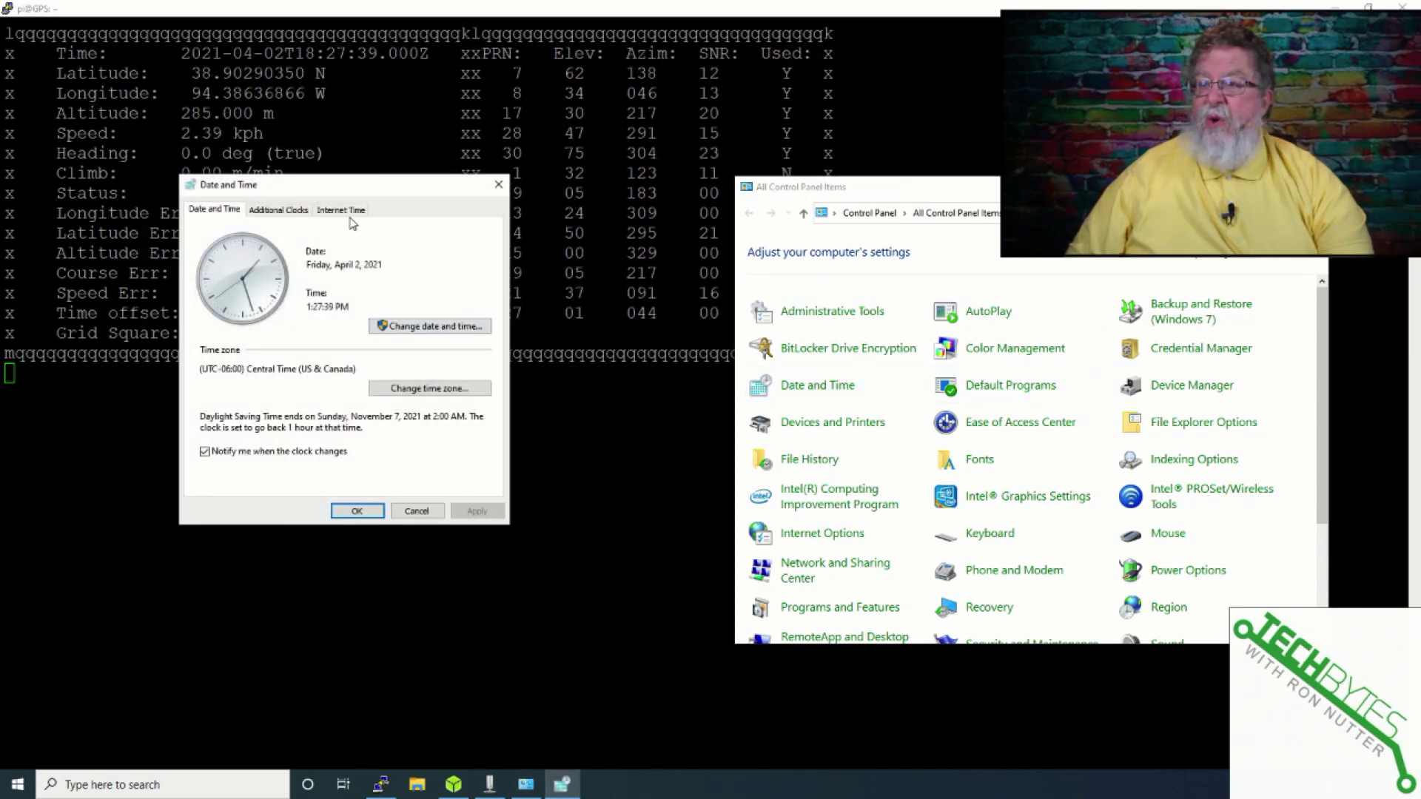
pyautogui.click(349, 211)
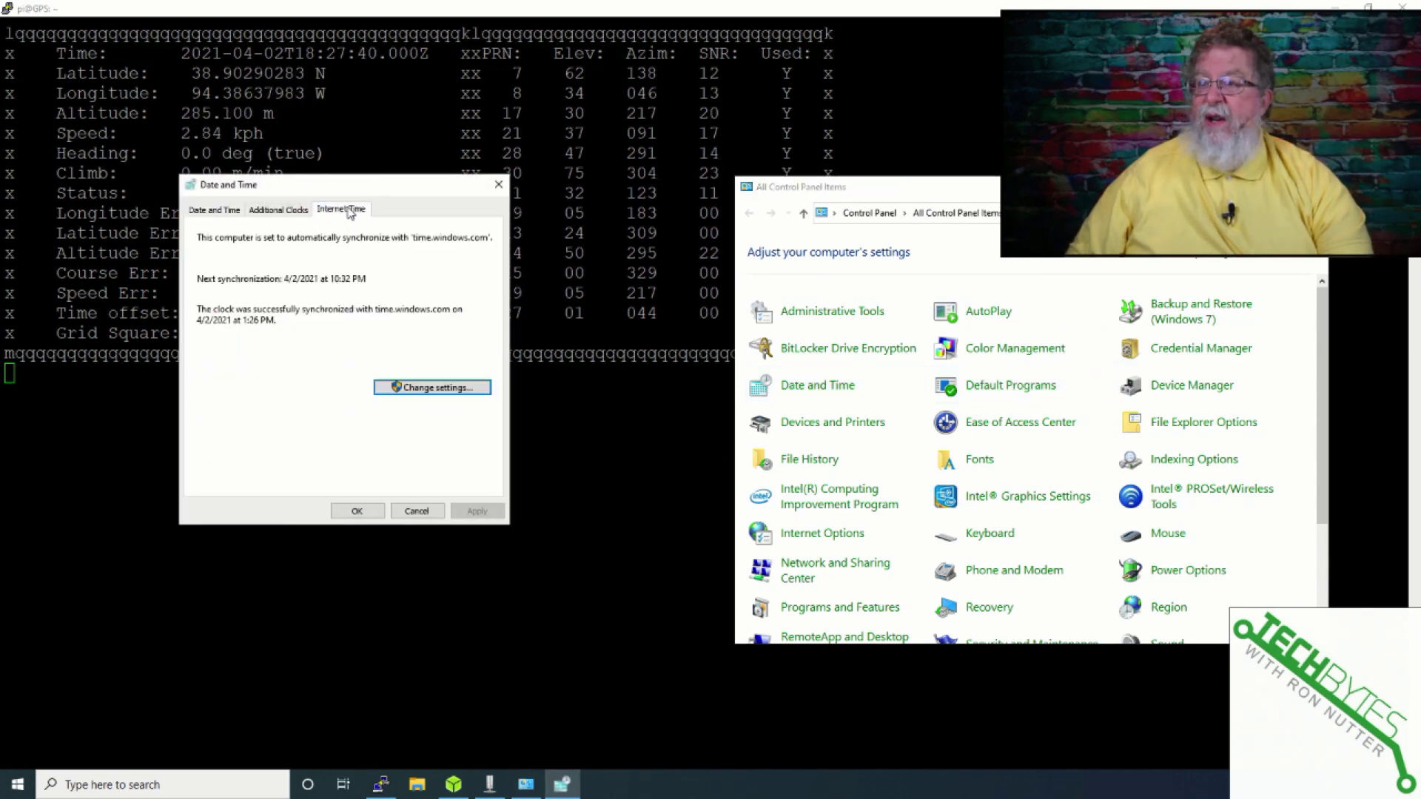
pyautogui.click(437, 389)
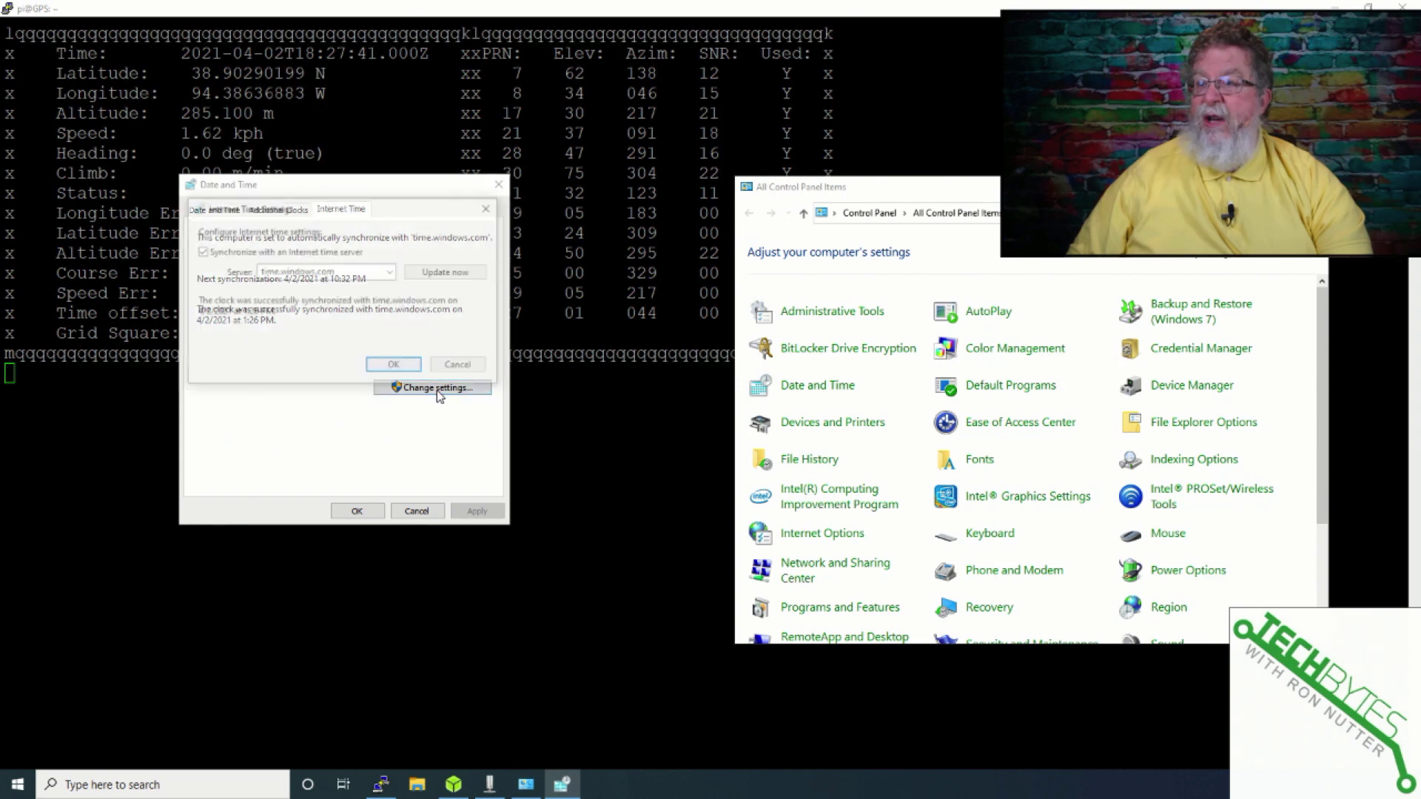
pyautogui.click(391, 272)
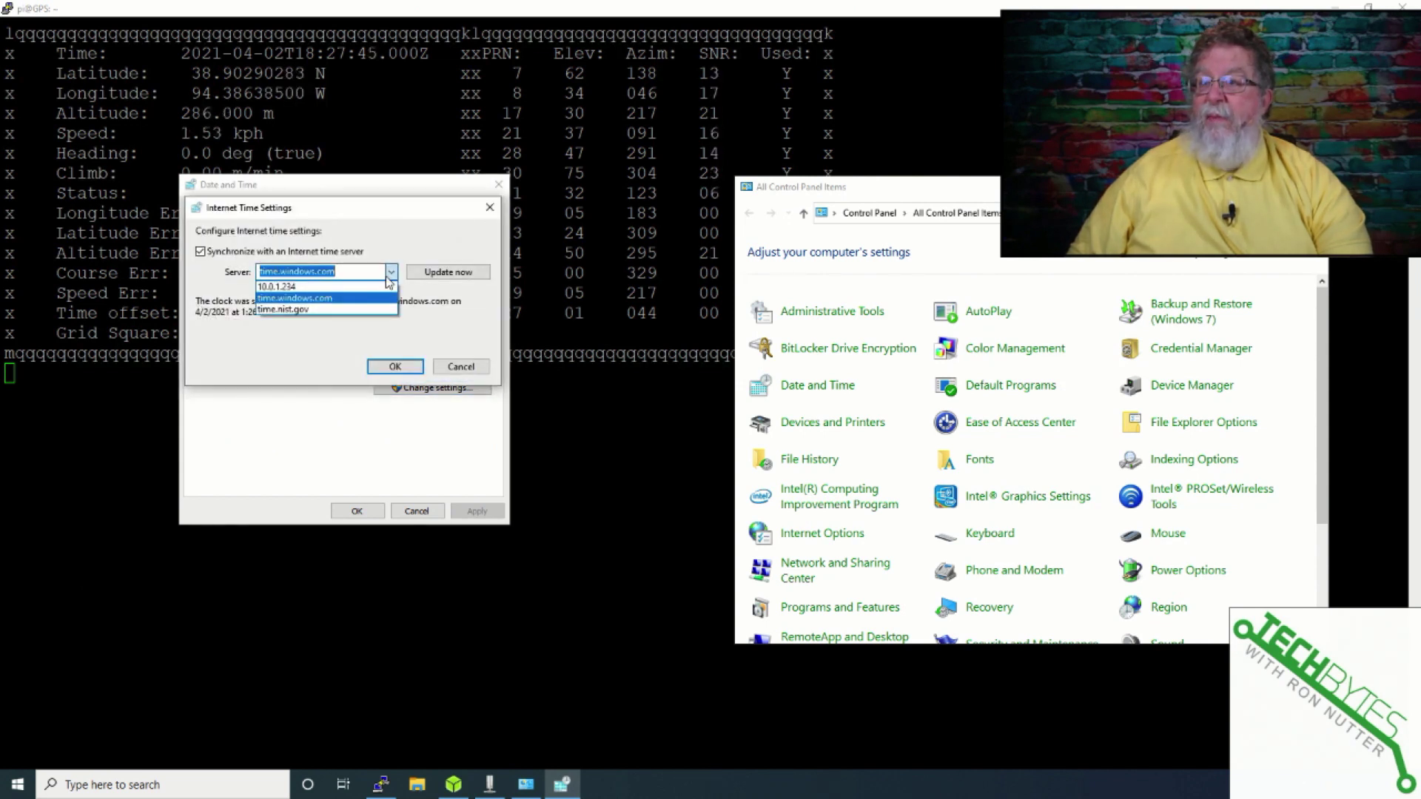
pyautogui.click(373, 288)
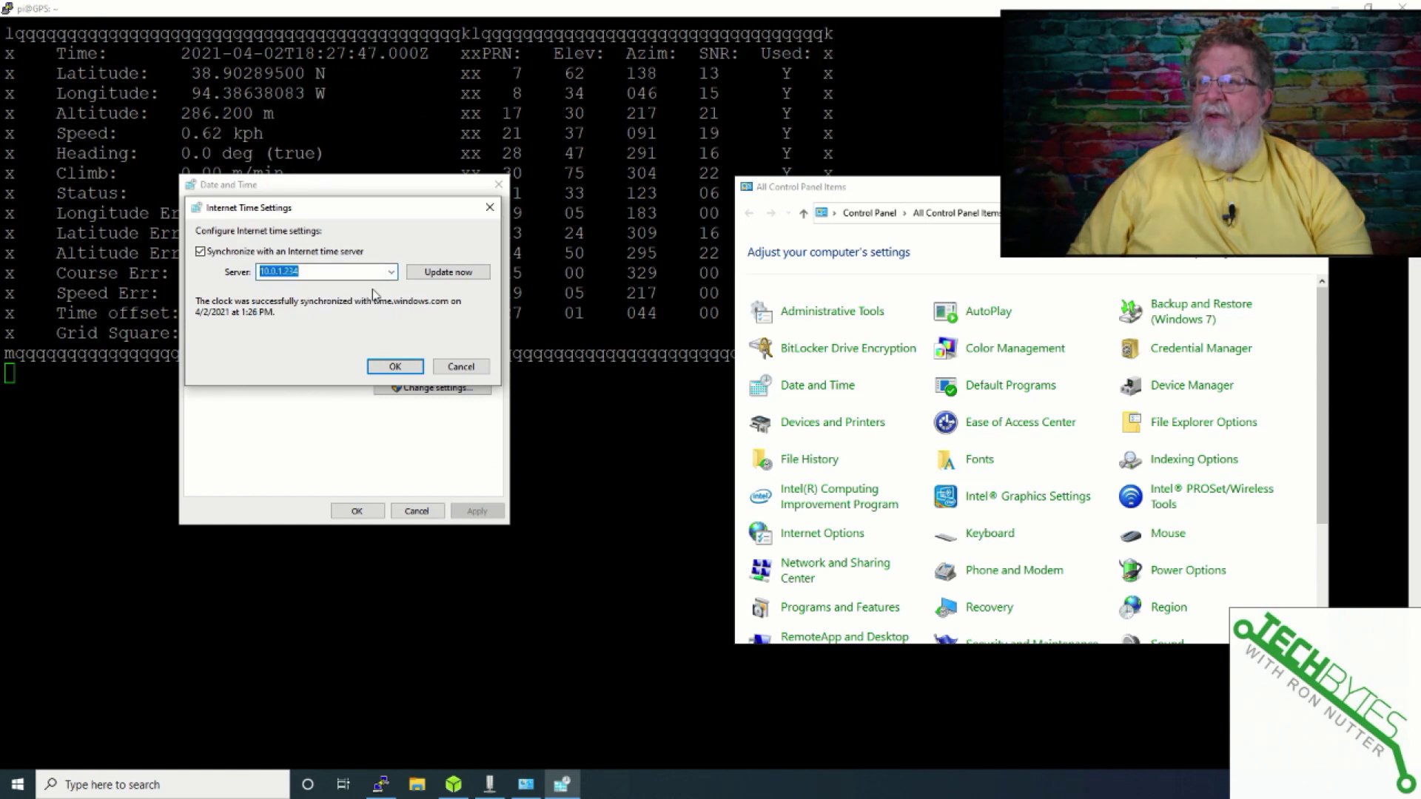
pyautogui.click(431, 272)
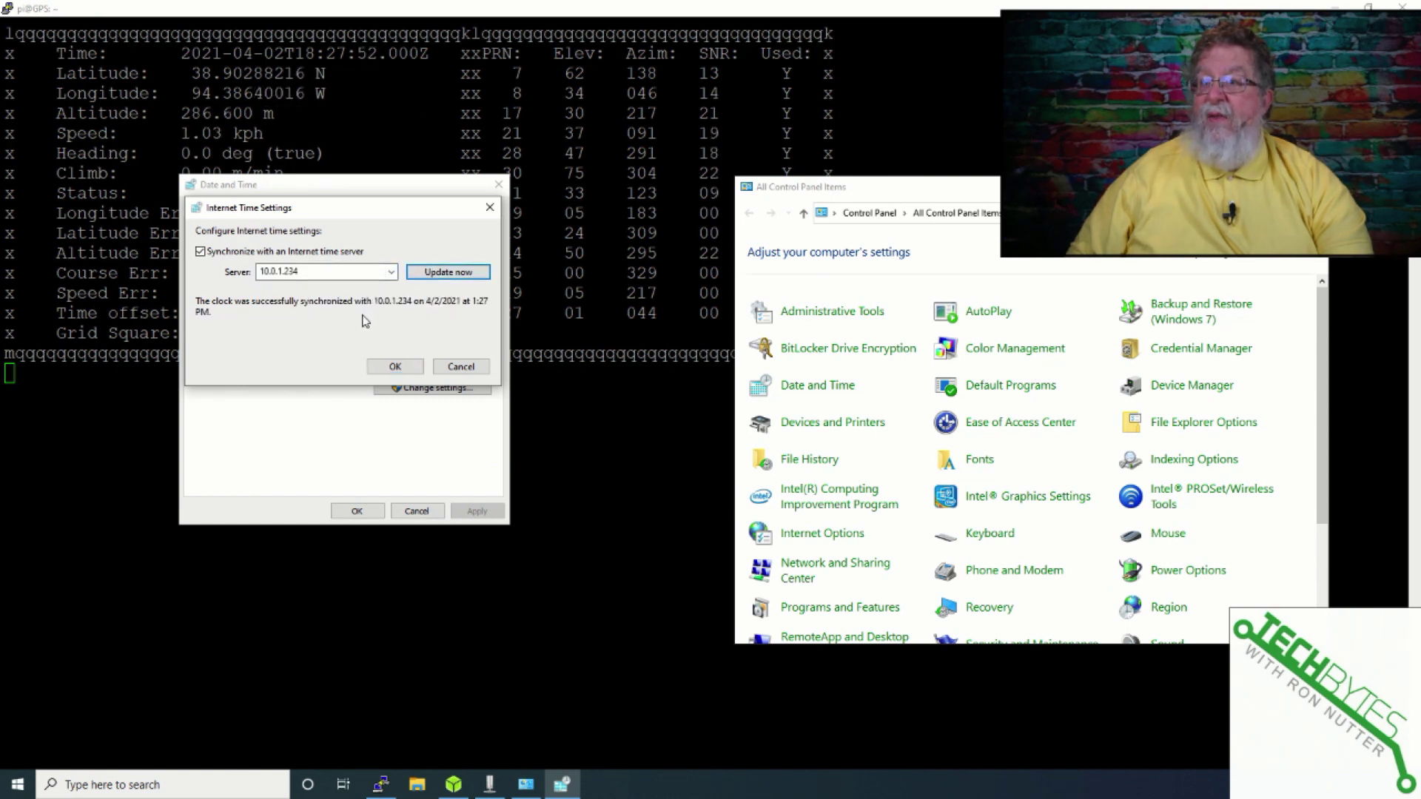
pyautogui.click(395, 367)
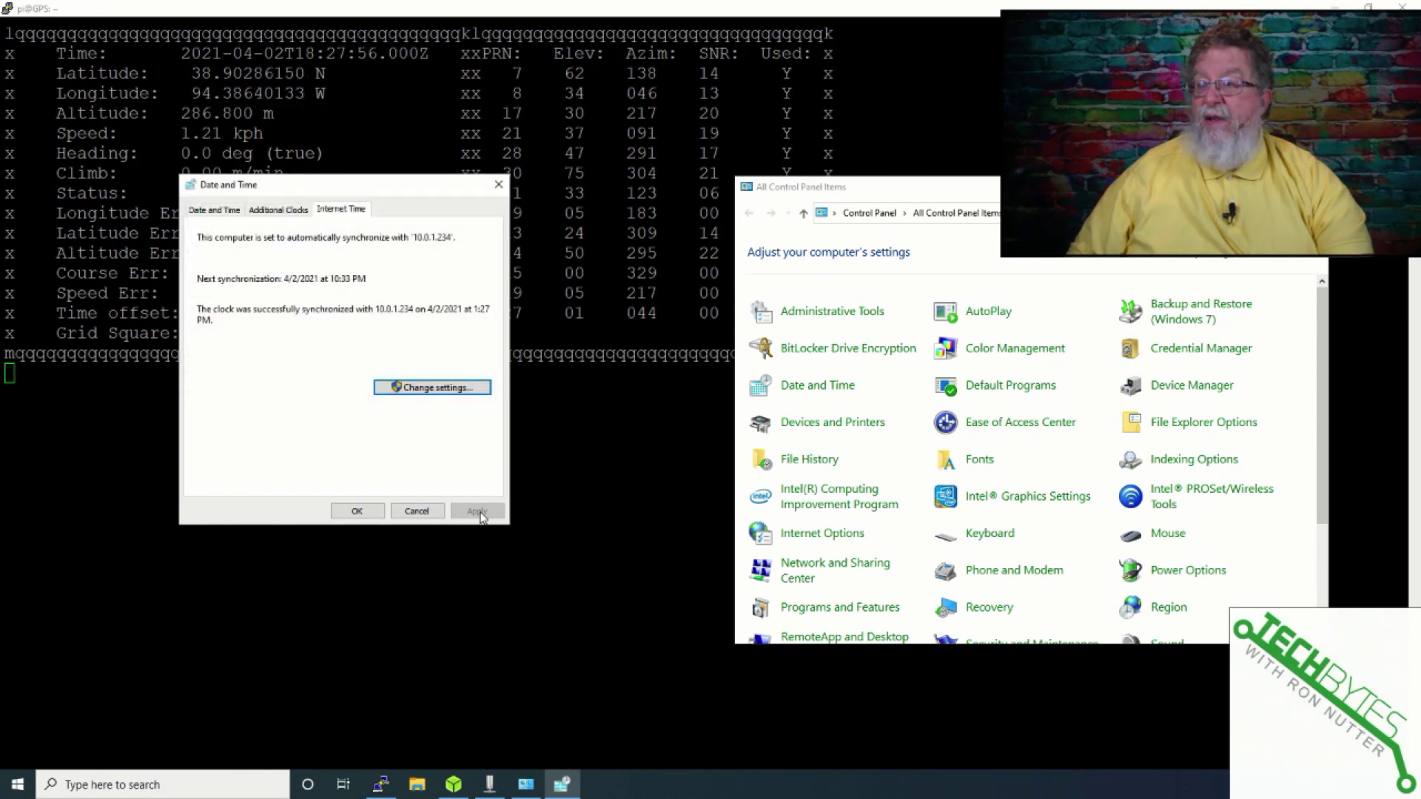
pyautogui.click(360, 512)
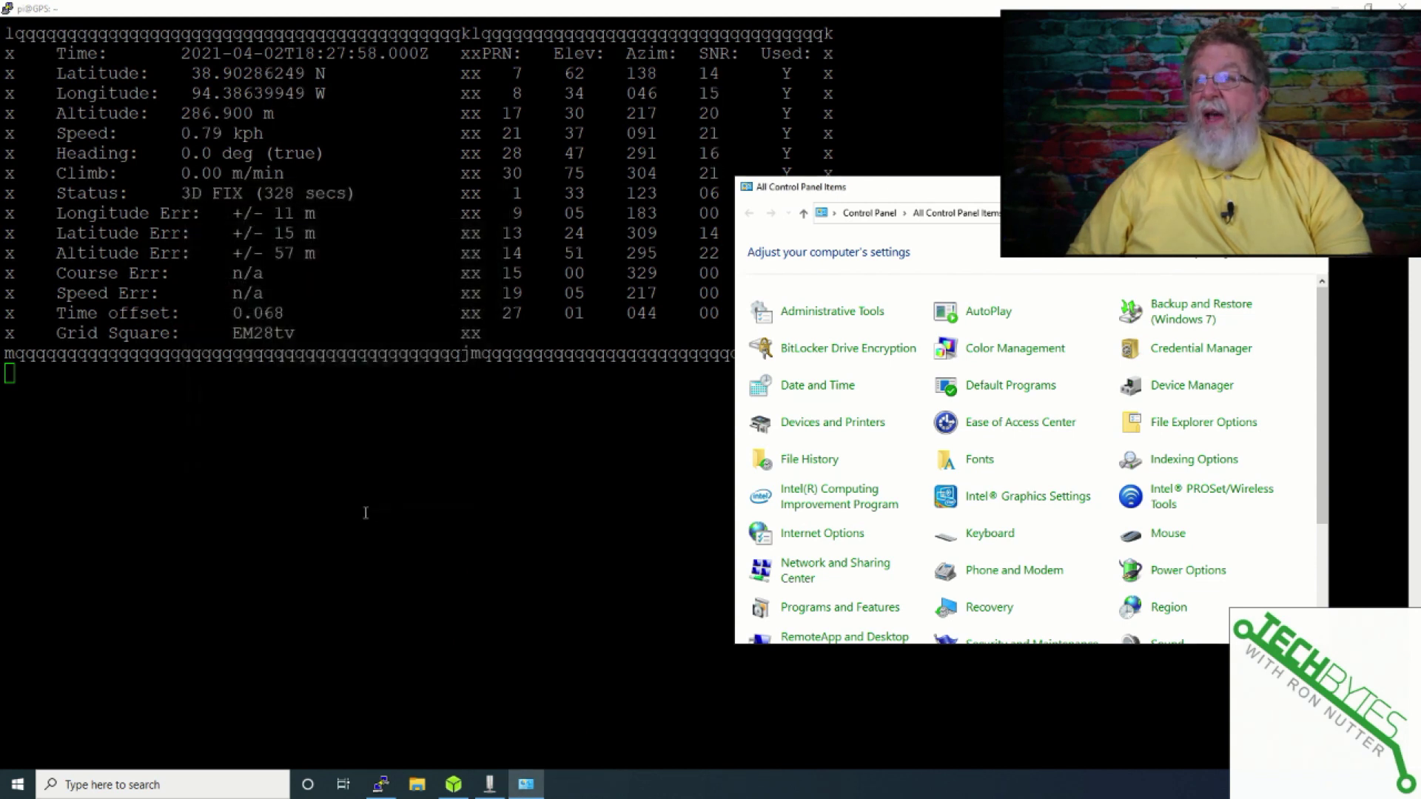